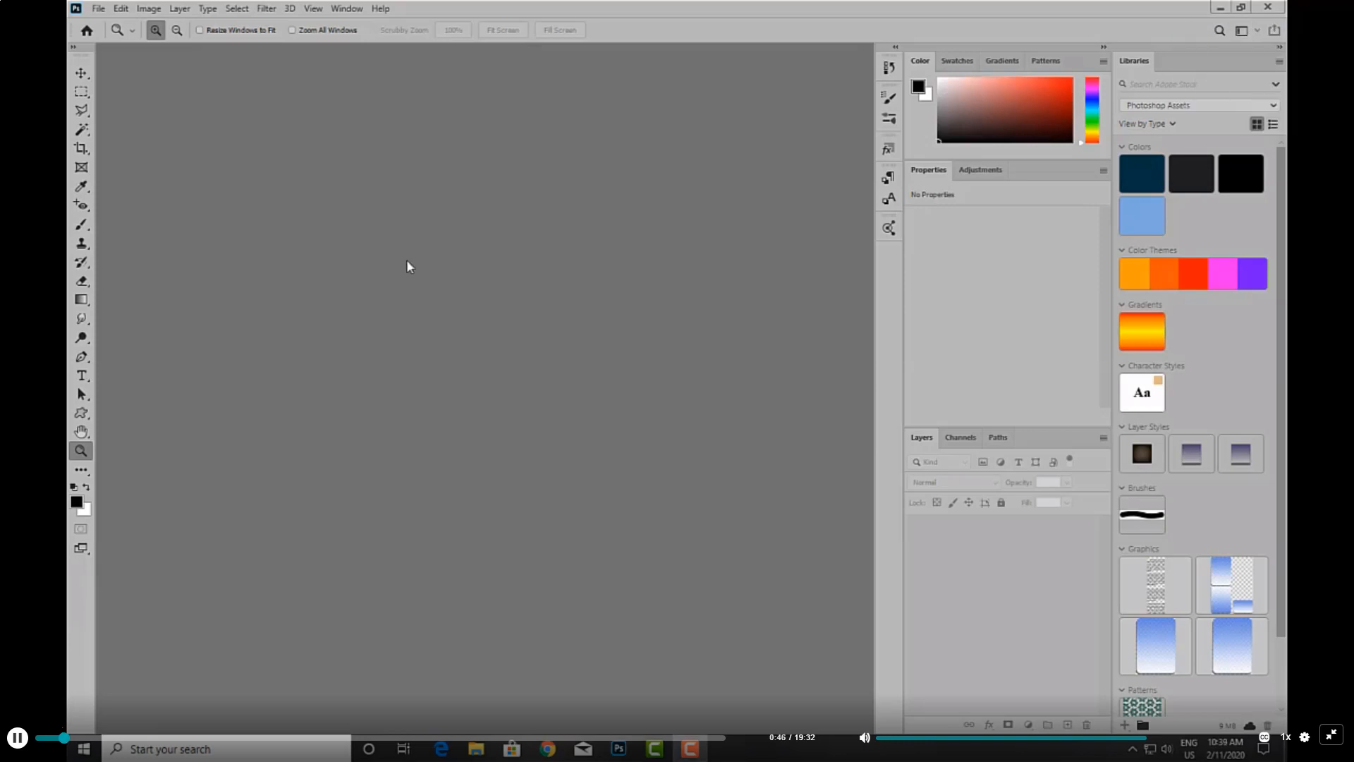
left_click(349, 9)
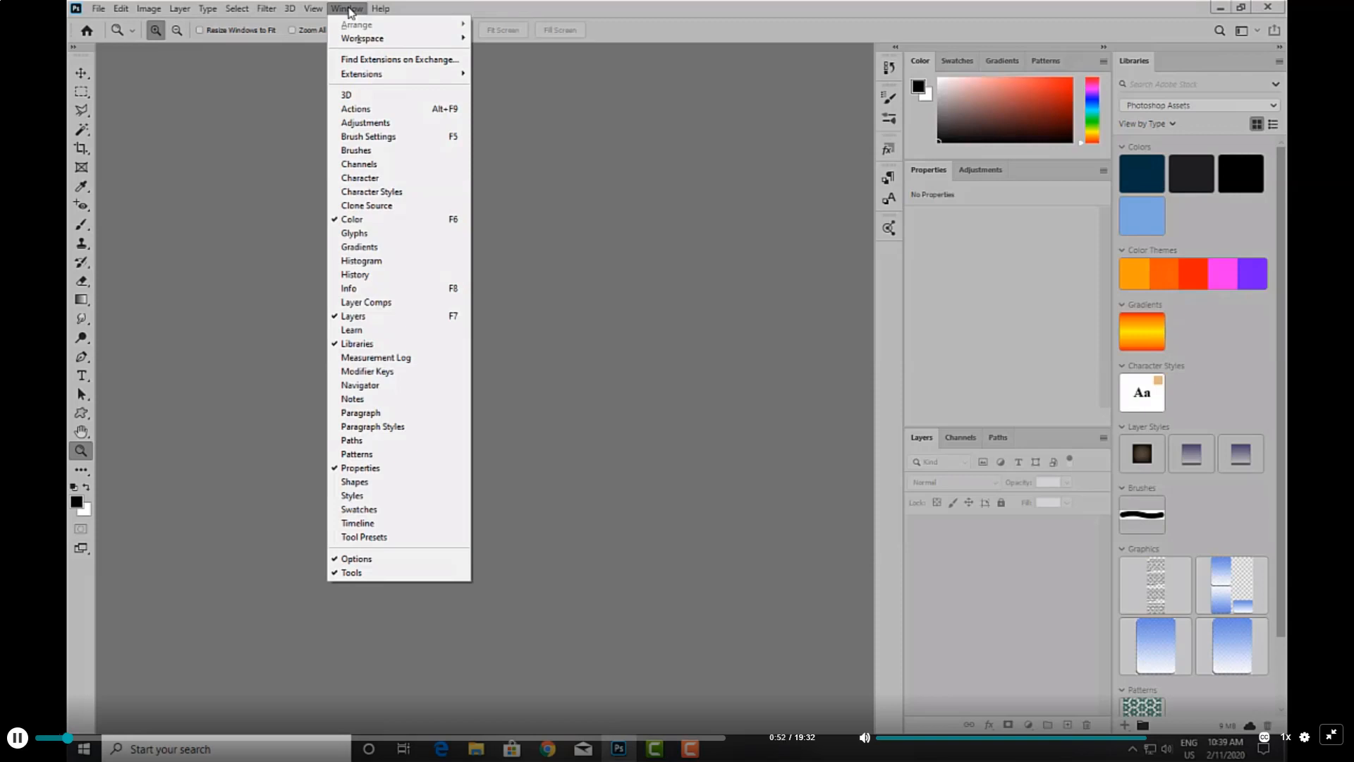
mouse_move(472, 76)
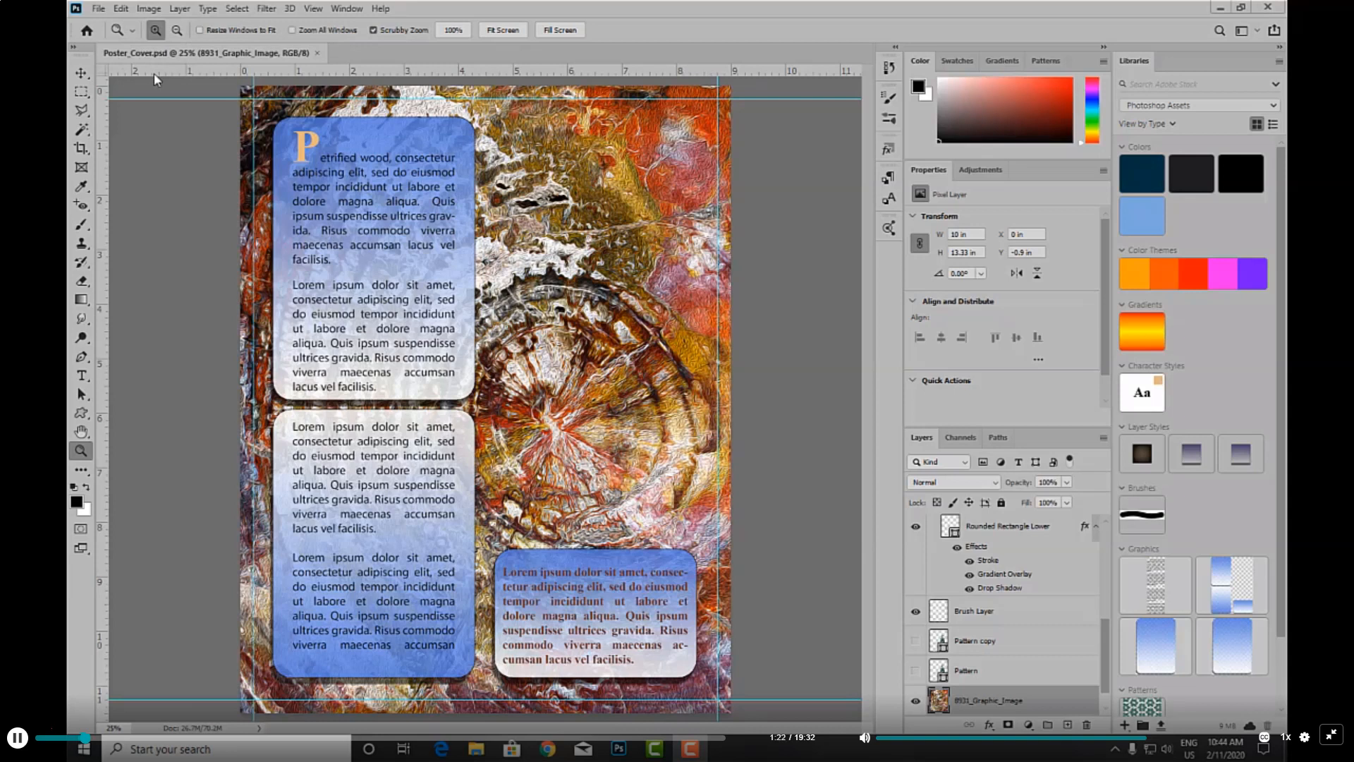
Duplicate the Poster_Cover.psd image as Poster_Cover copy
left_click(149, 8)
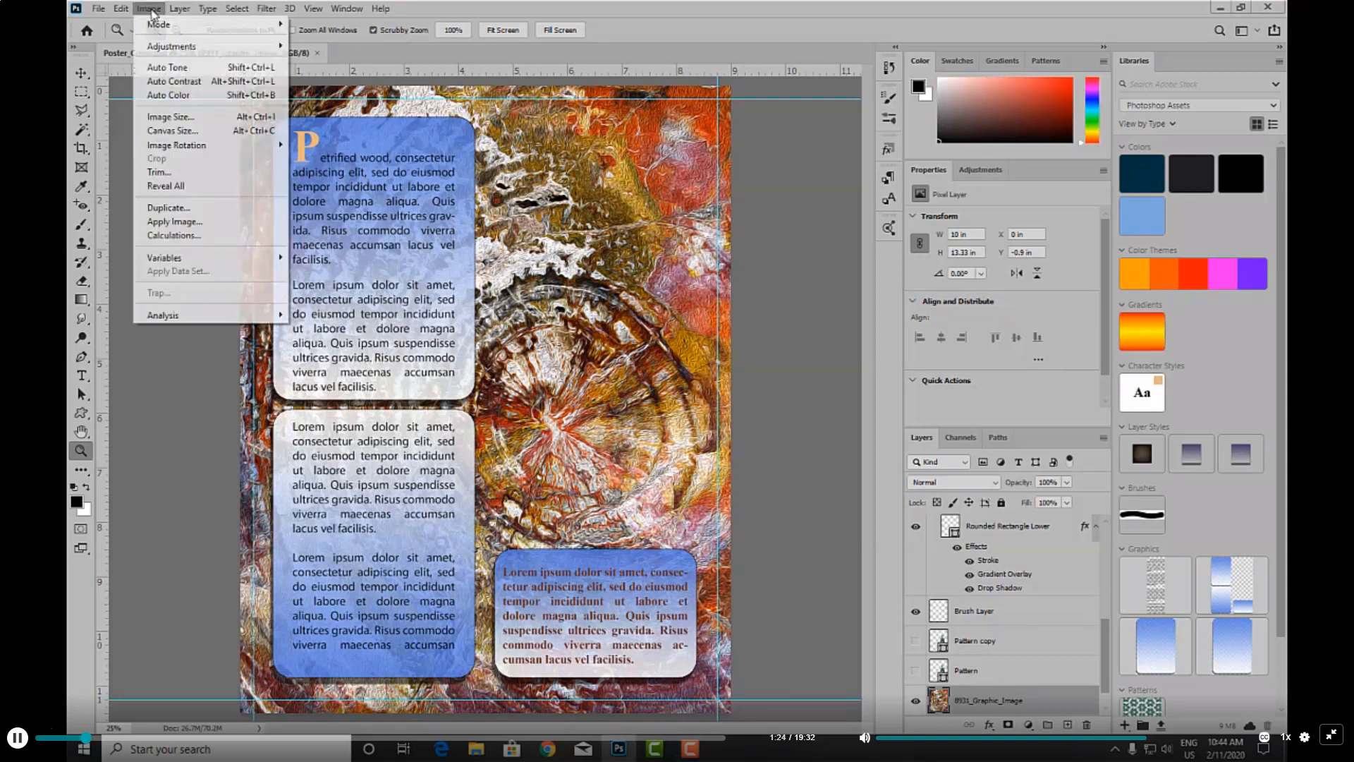
left_click(173, 208)
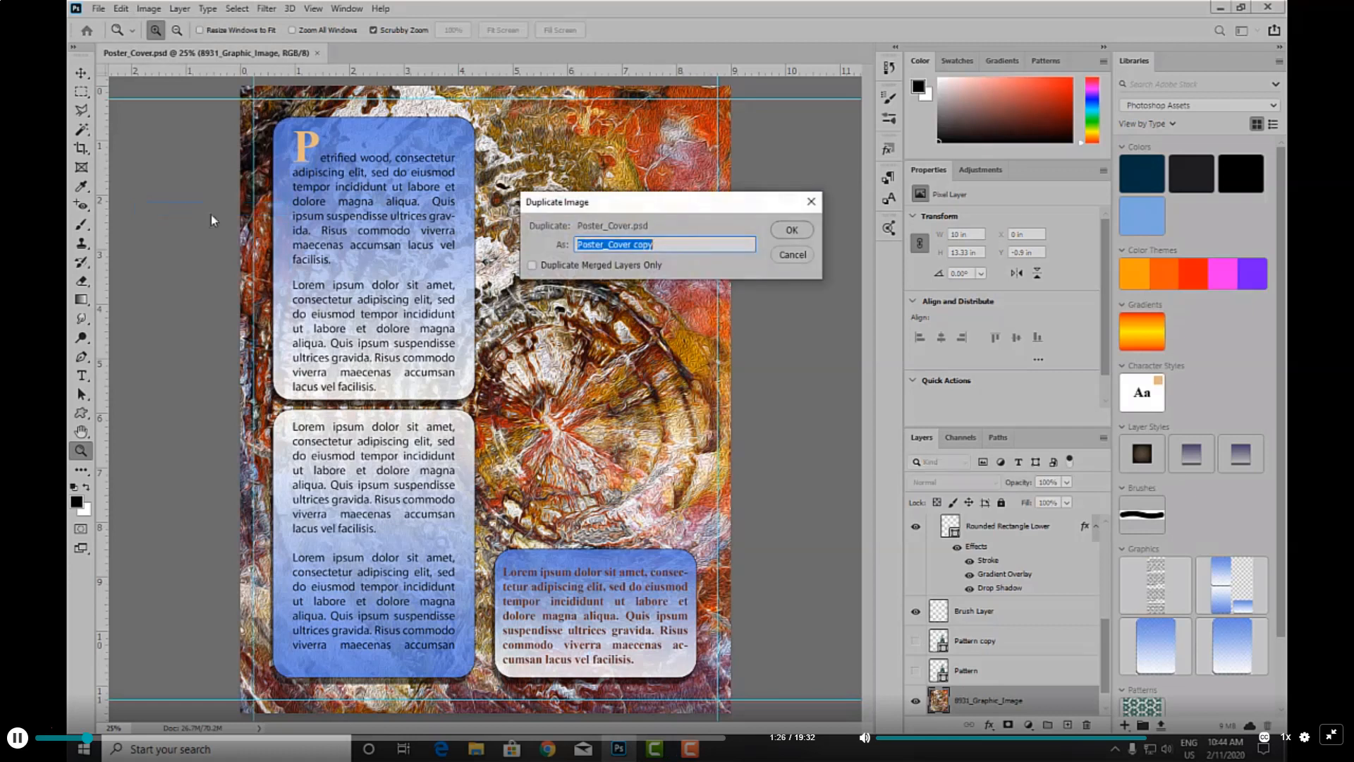
left_click(792, 230)
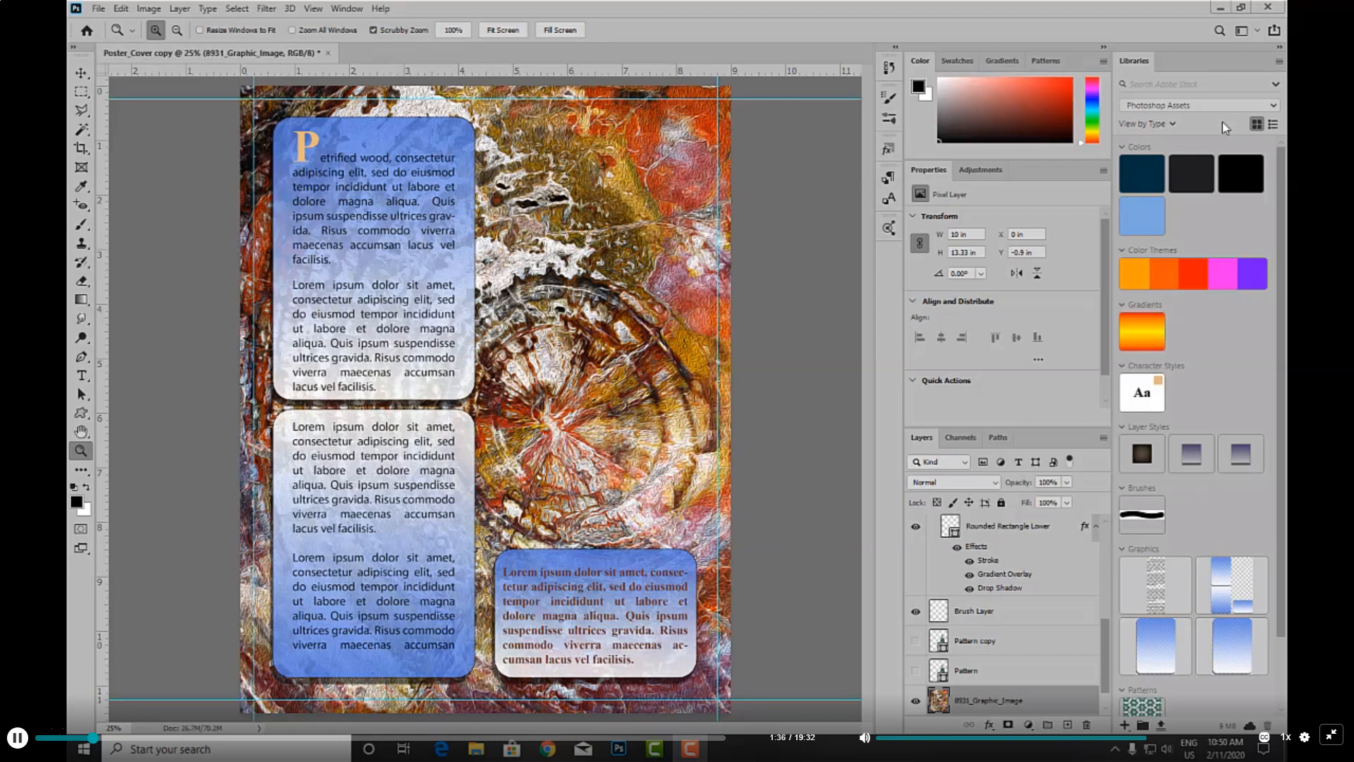
Create a new library named Photoshop Assets1
left_click(1275, 106)
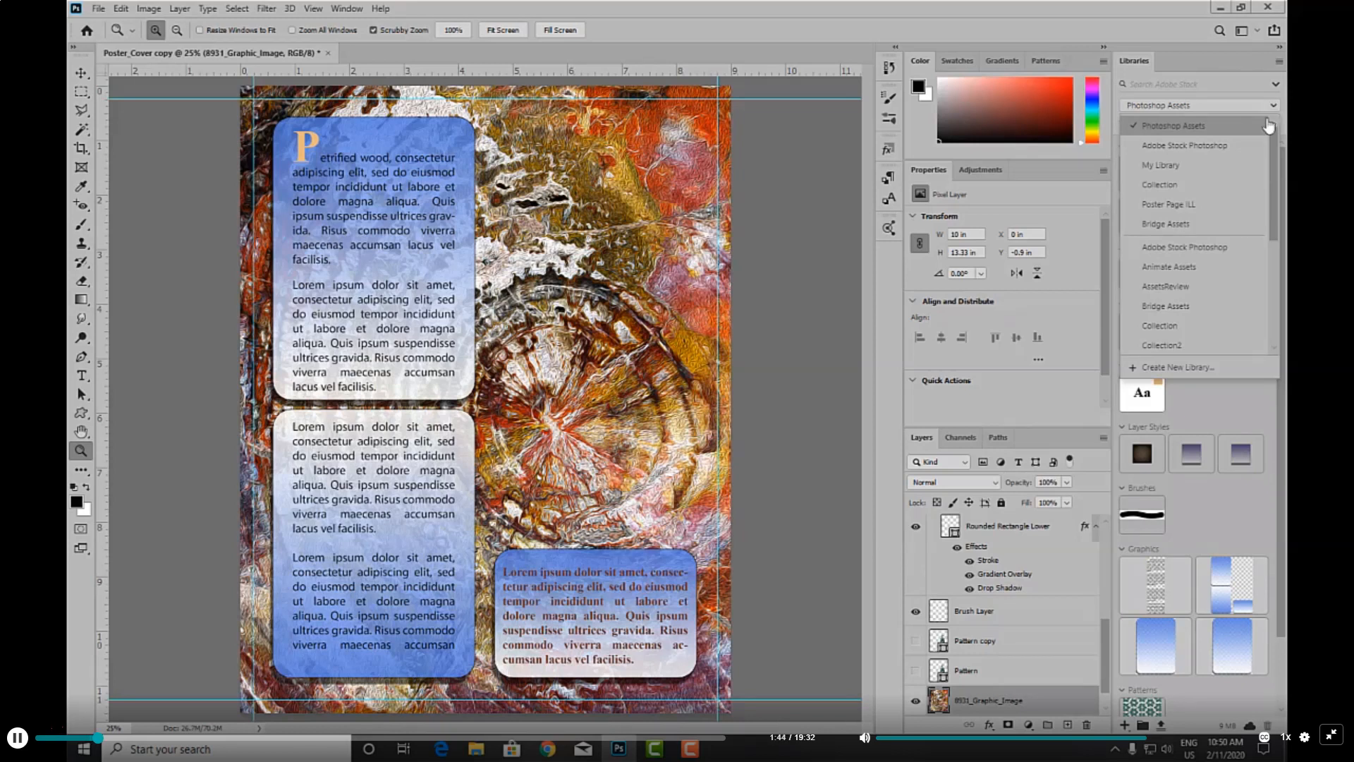
left_click(1167, 367)
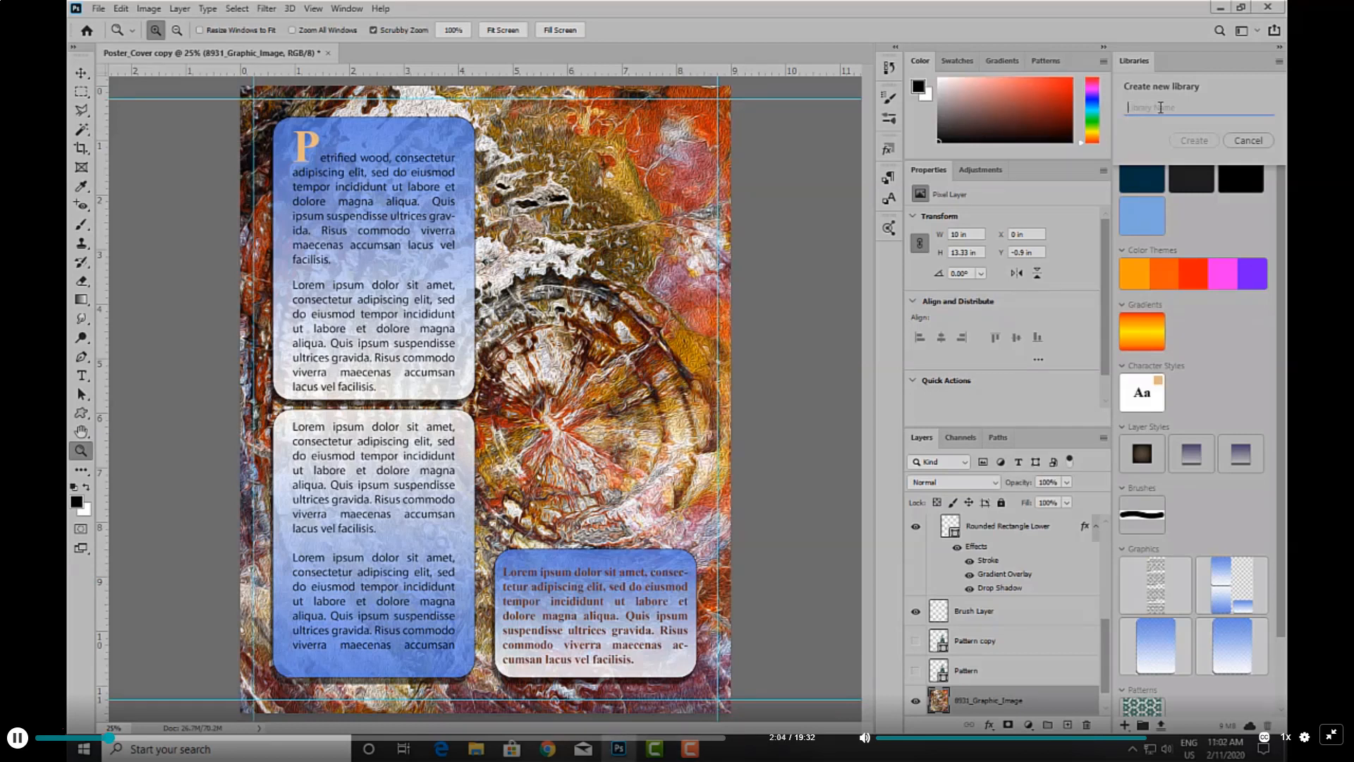
type("Photoshop Assets1")
left_click(1194, 140)
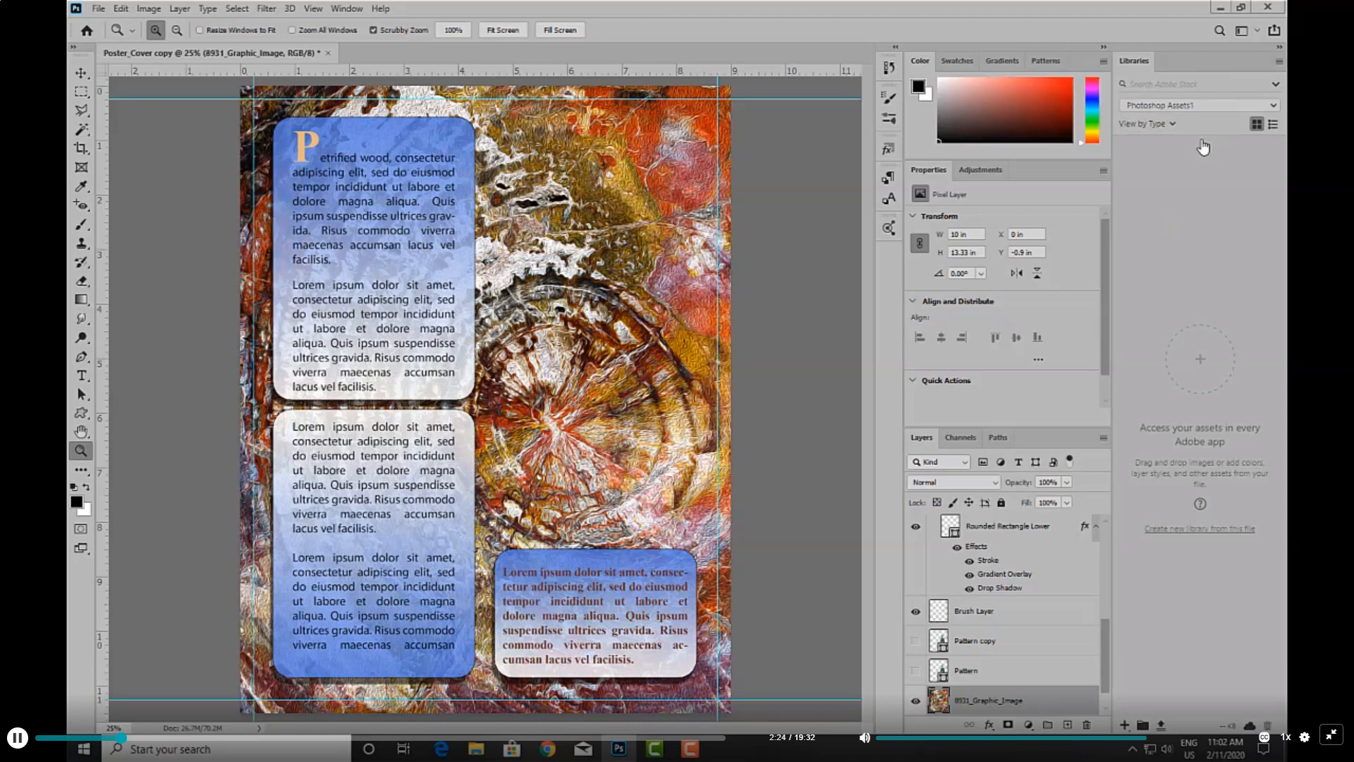
left_click(1279, 61)
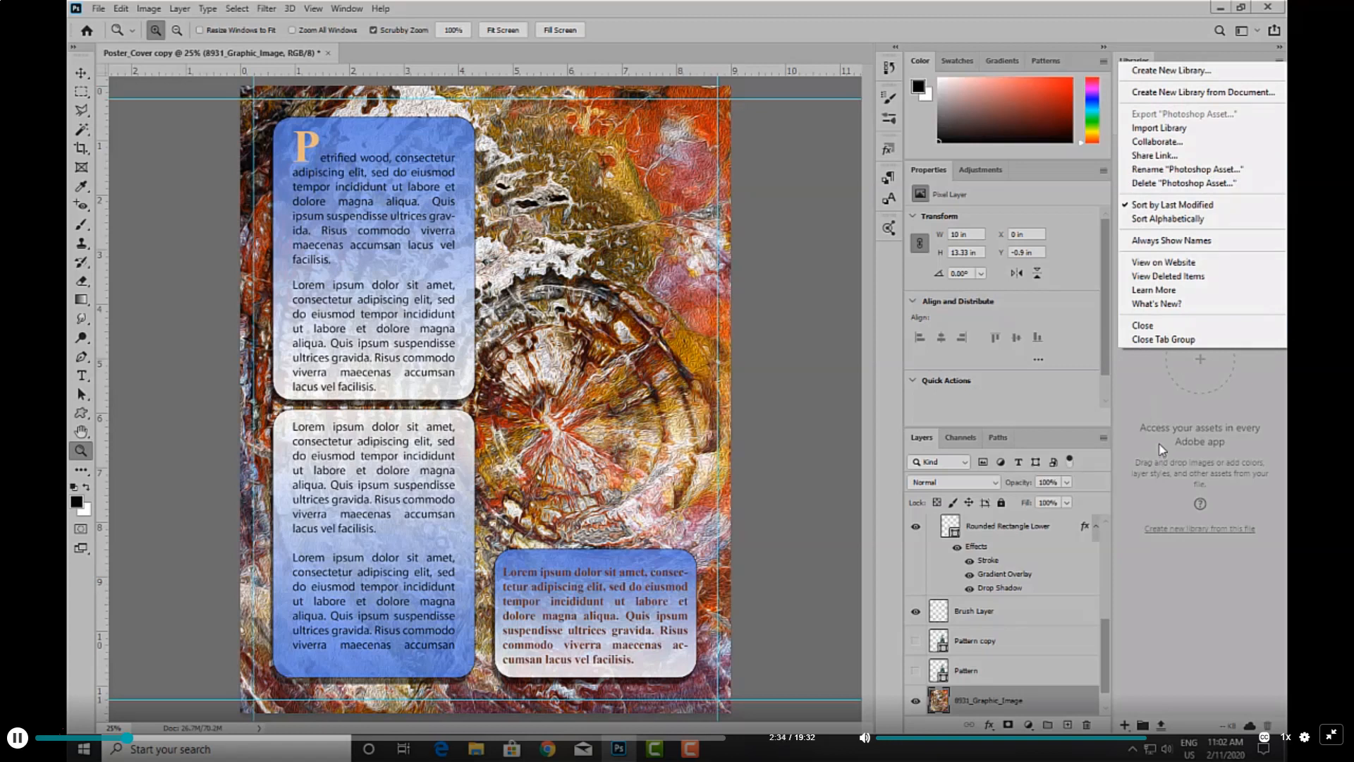
left_click(1150, 389)
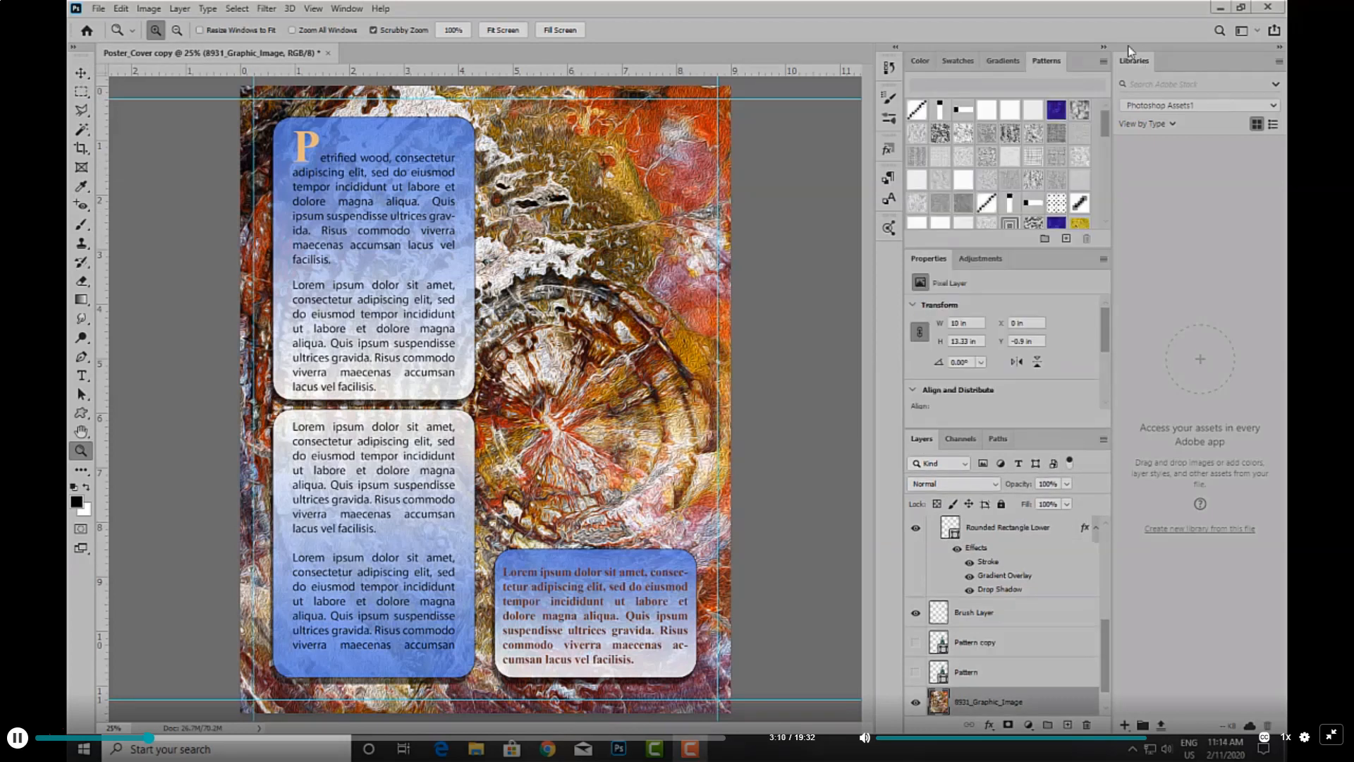
Undock the Libraries panel, make it taller and place it in the empty canvas area beside the poster
left_click_drag(1130, 51, 664, 45)
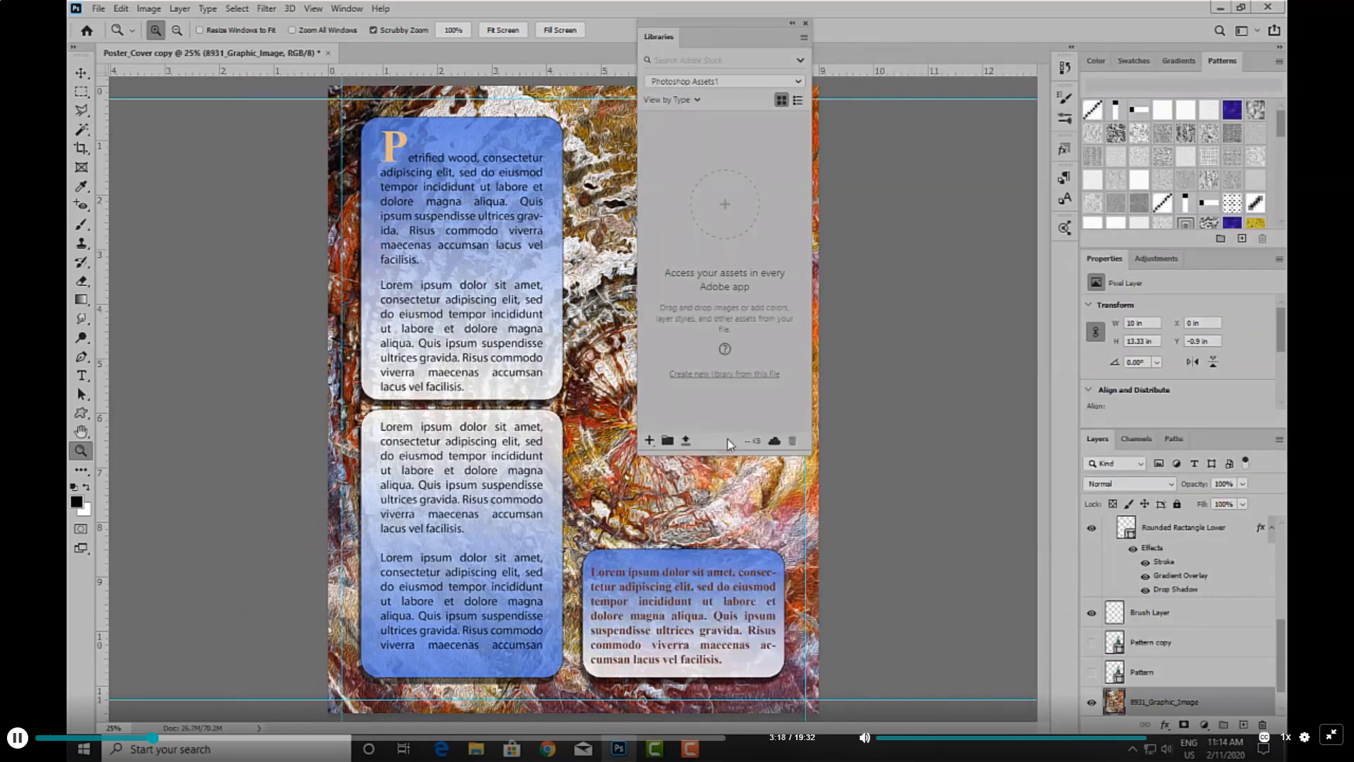
left_click_drag(727, 453, 730, 515)
left_click_drag(707, 27, 883, 149)
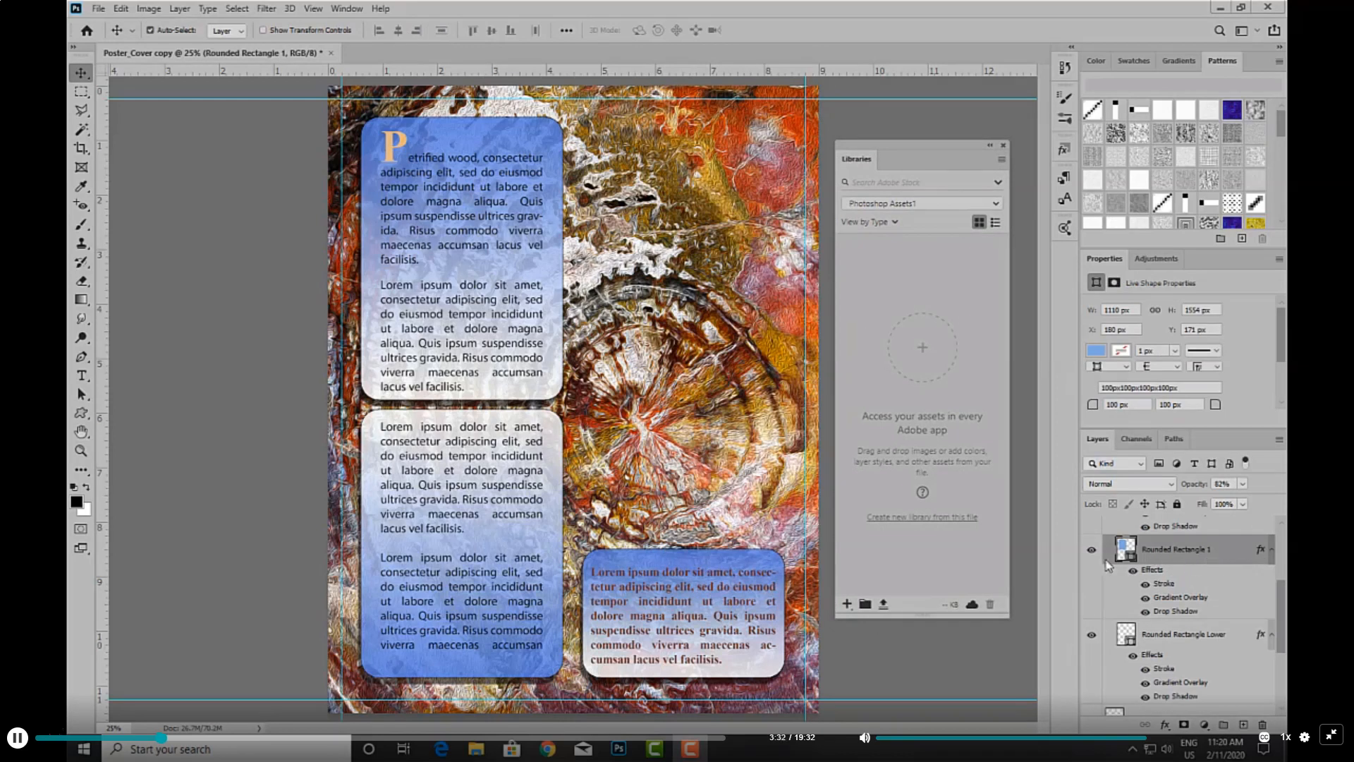
Add the fill color and the layer effect stroke color of the Rounded Rectangle 1 layer to the library
left_click(847, 604)
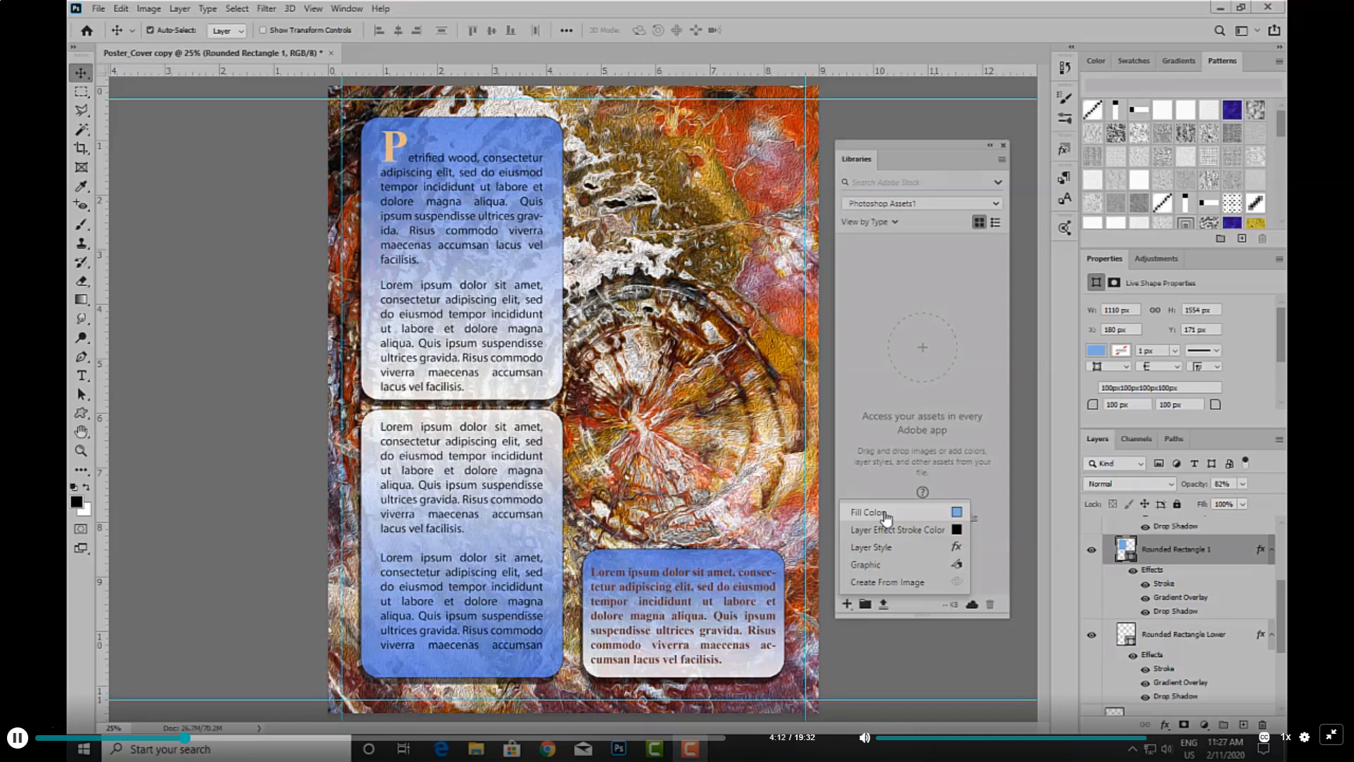
left_click(886, 515)
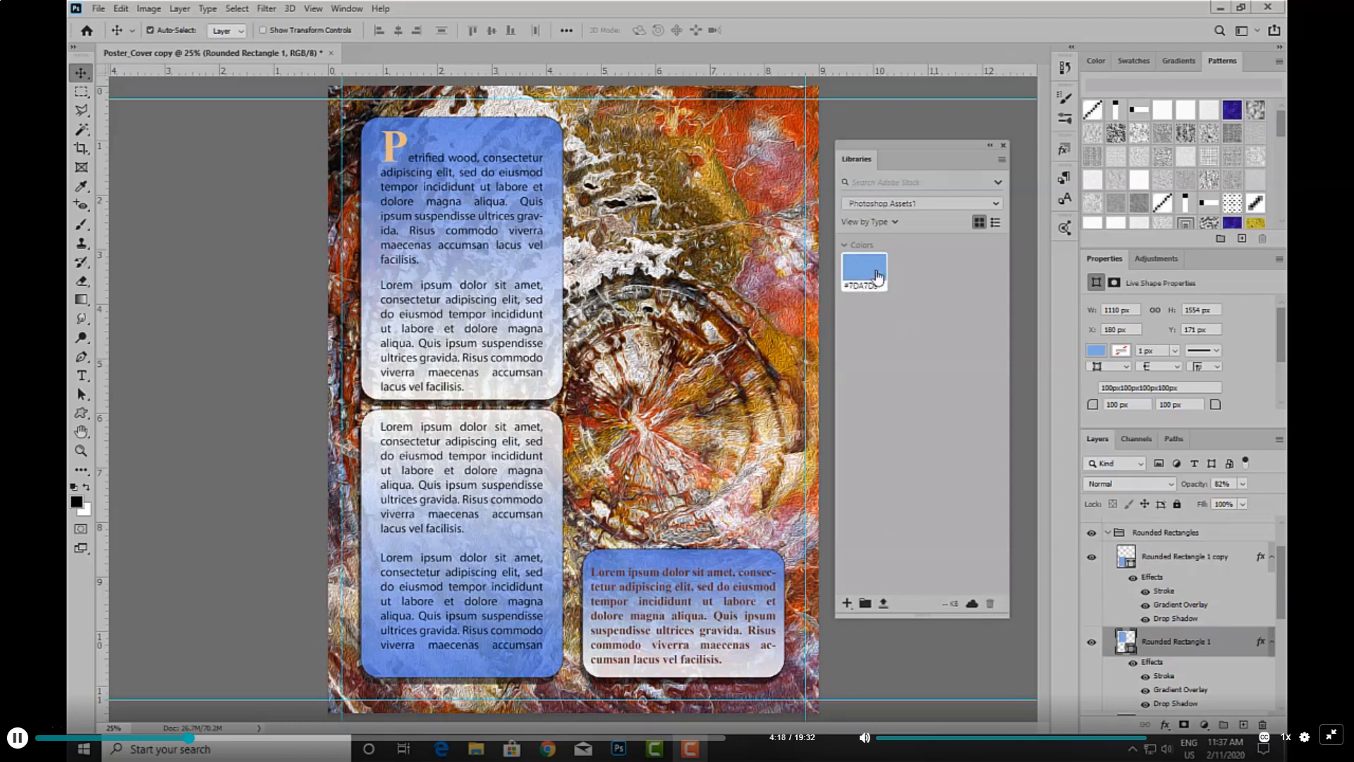
mouse_move(877, 275)
left_click(849, 604)
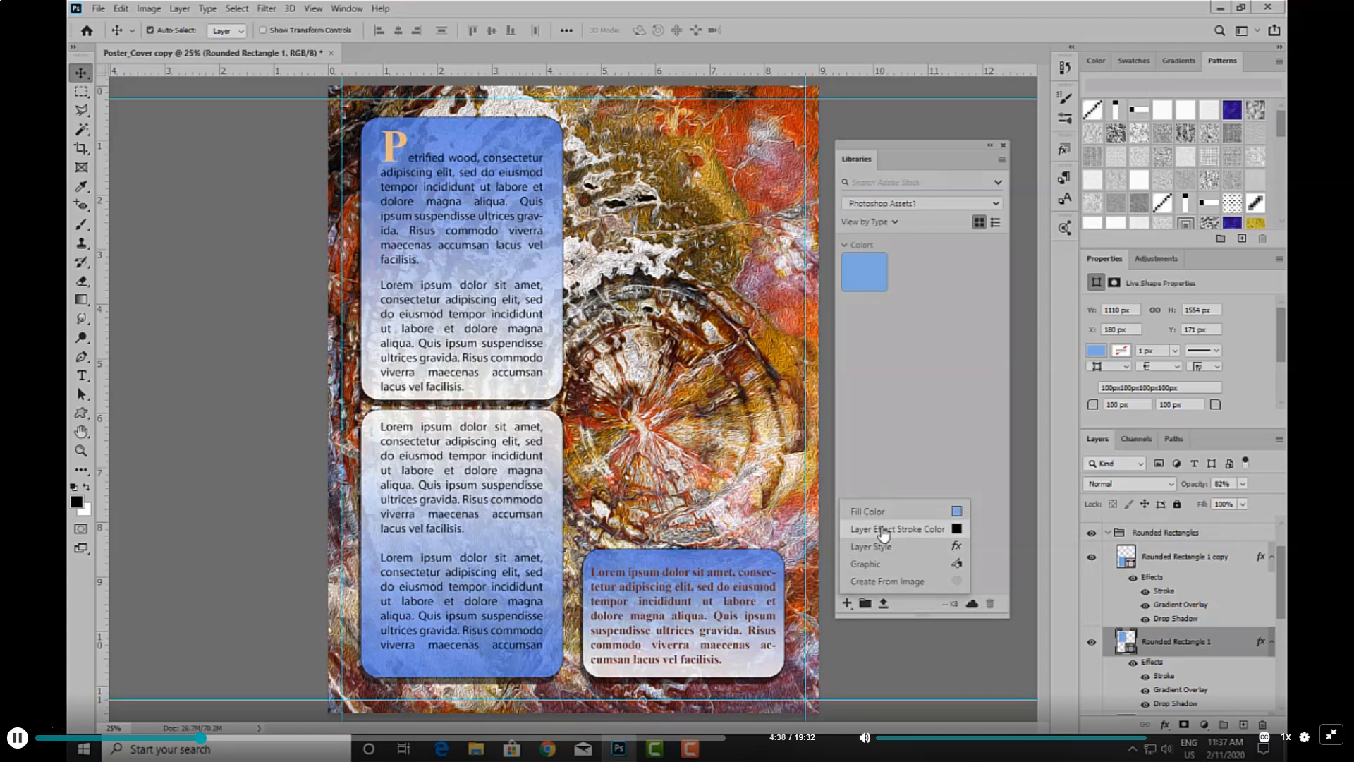
left_click(883, 530)
Select the Rounded Rectangles group and add the bright blue color1 4 swatch to the library
left_click(1155, 533)
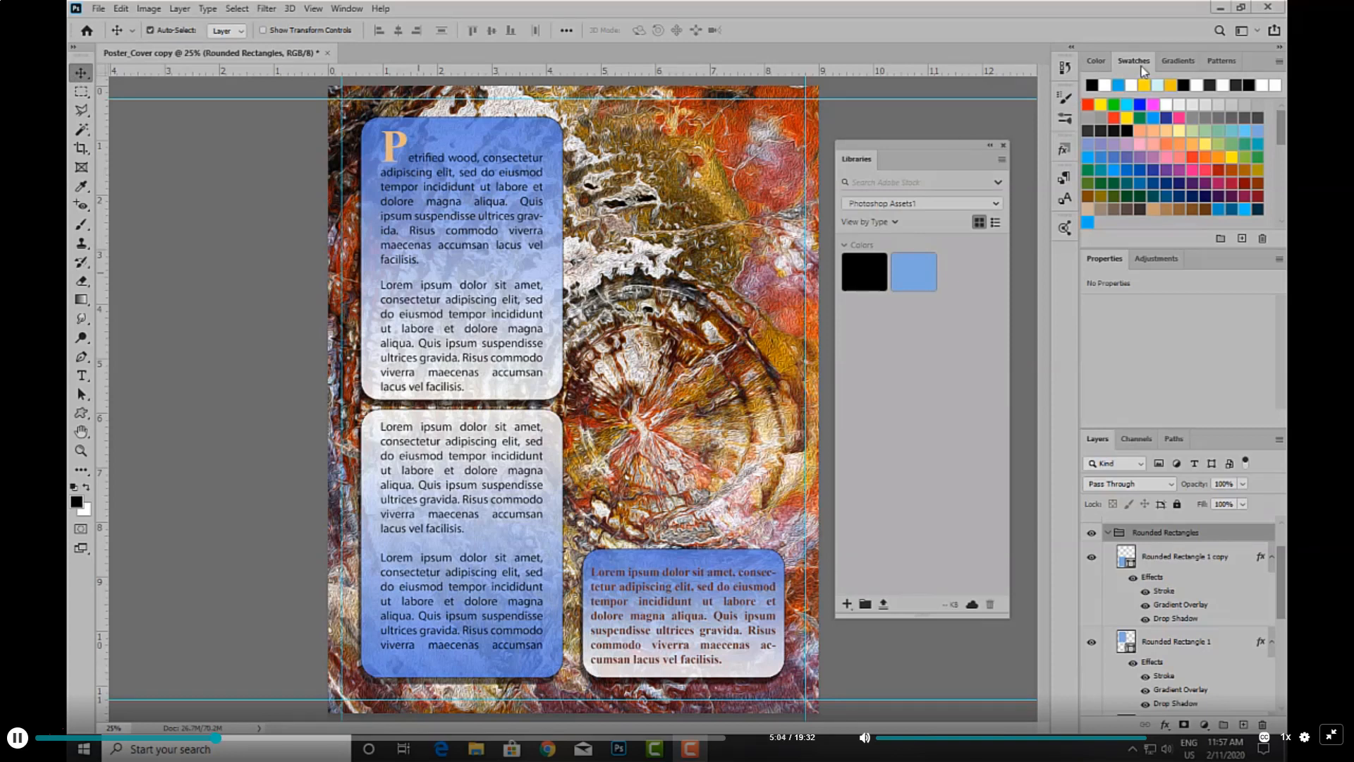
left_click(1090, 222)
left_click_drag(1091, 221, 949, 309)
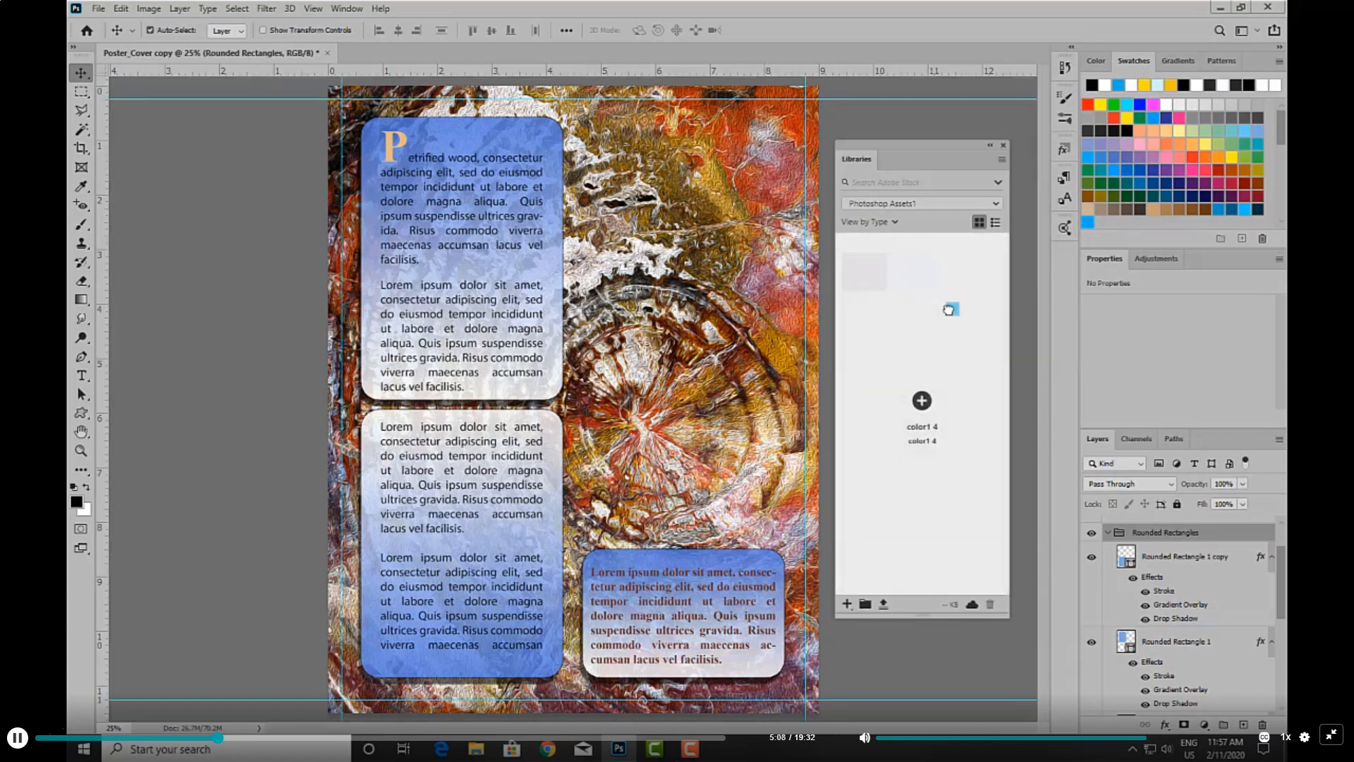
left_click_drag(950, 309, 949, 310)
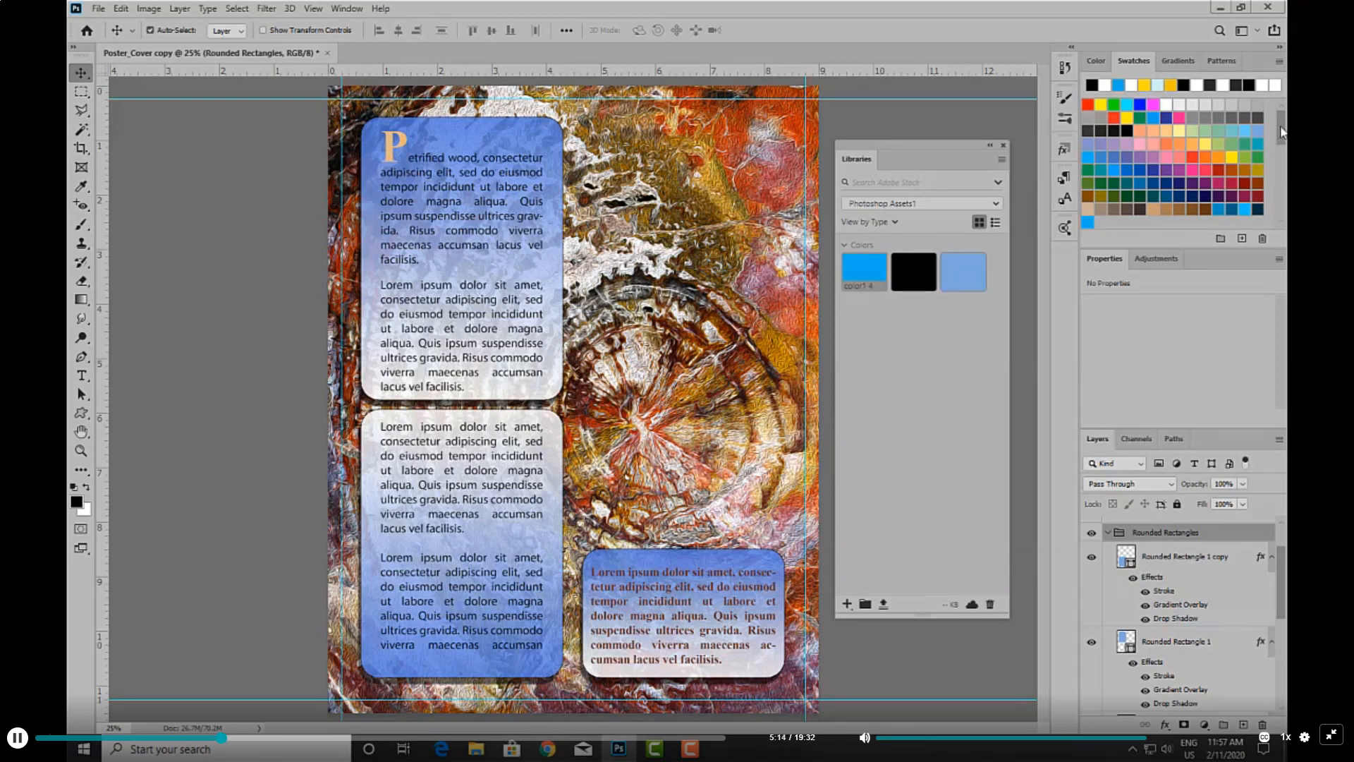
left_click_drag(1282, 132, 1278, 176)
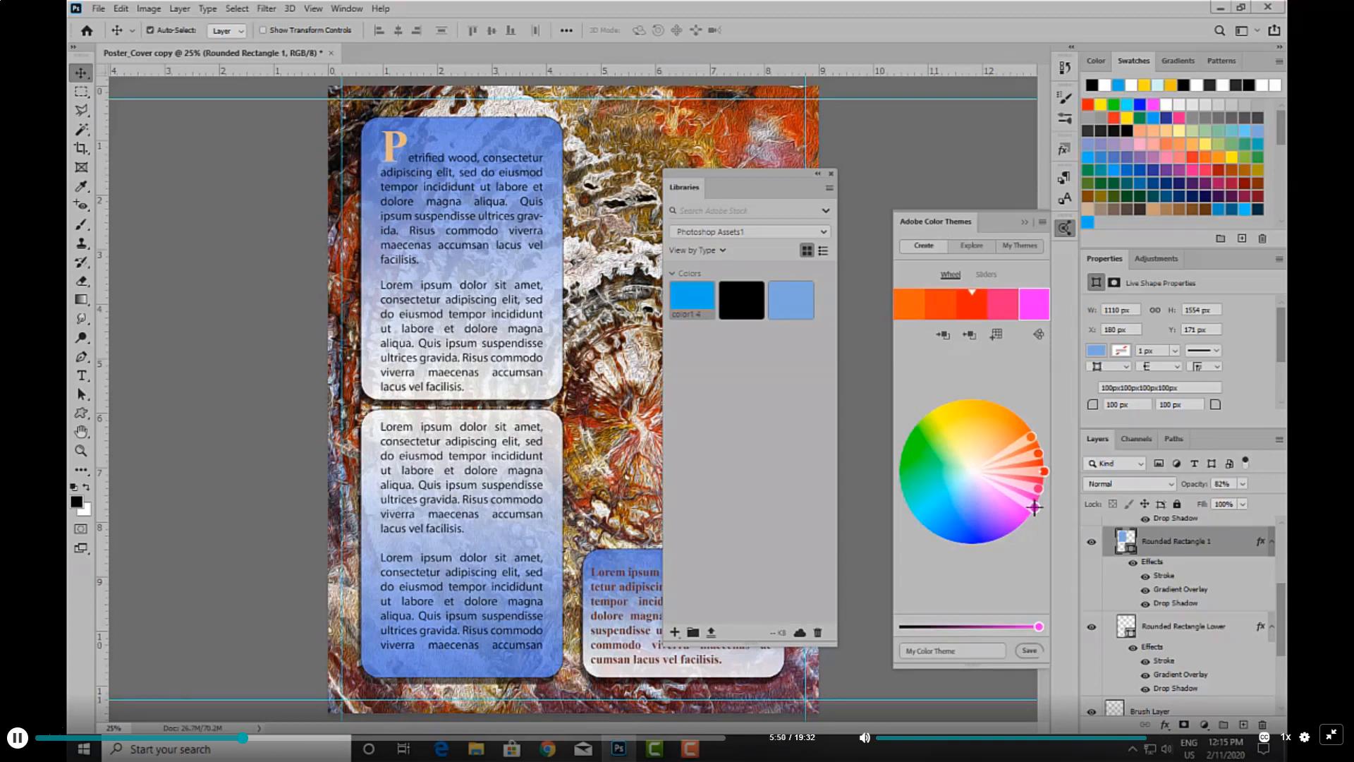
Spread the color theme's hues wider on the color wheel and save it as Poster Project in the Photoshop Assets1 library
mouse_move(1034, 507)
left_mouse_down()
mouse_move(1030, 531)
mouse_move(1068, 508)
mouse_move(1040, 534)
left_mouse_up()
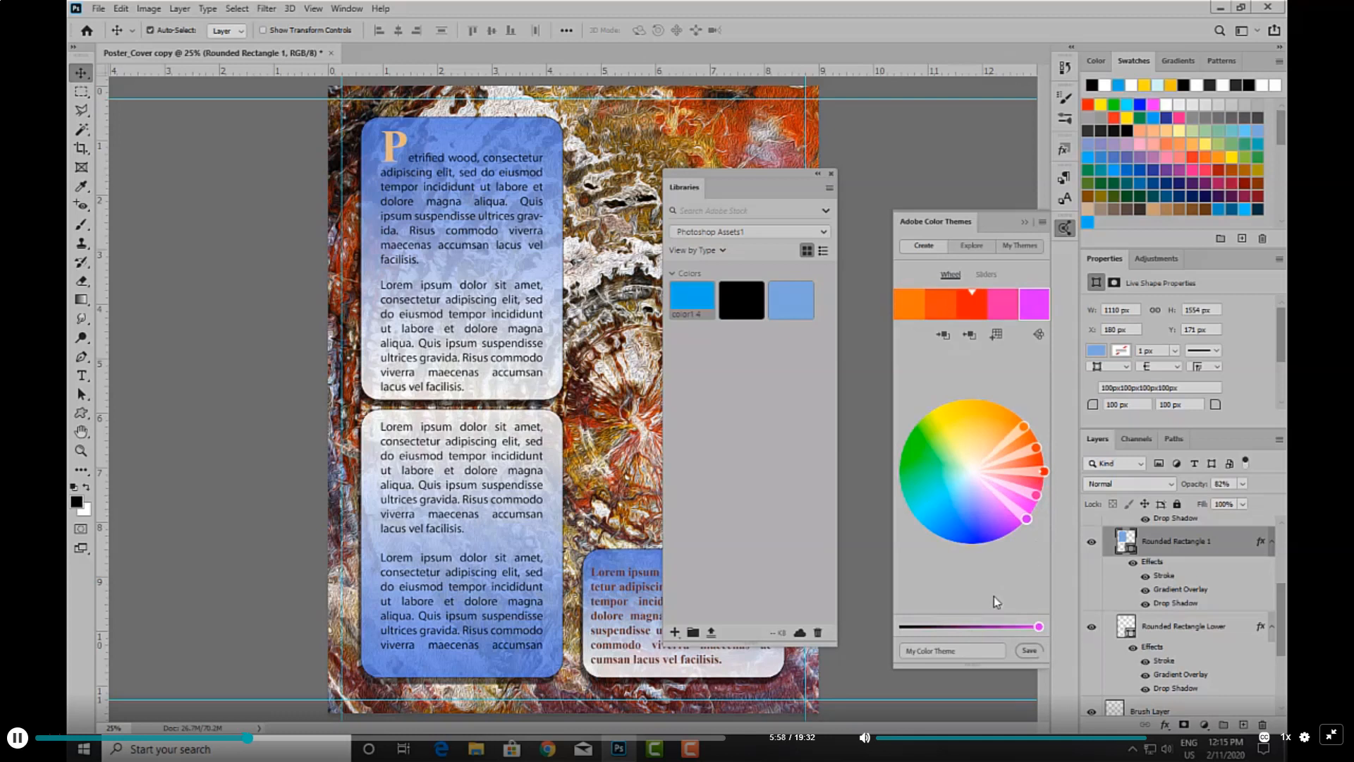
triple_click(928, 650)
type("Poster Project")
left_click(1028, 652)
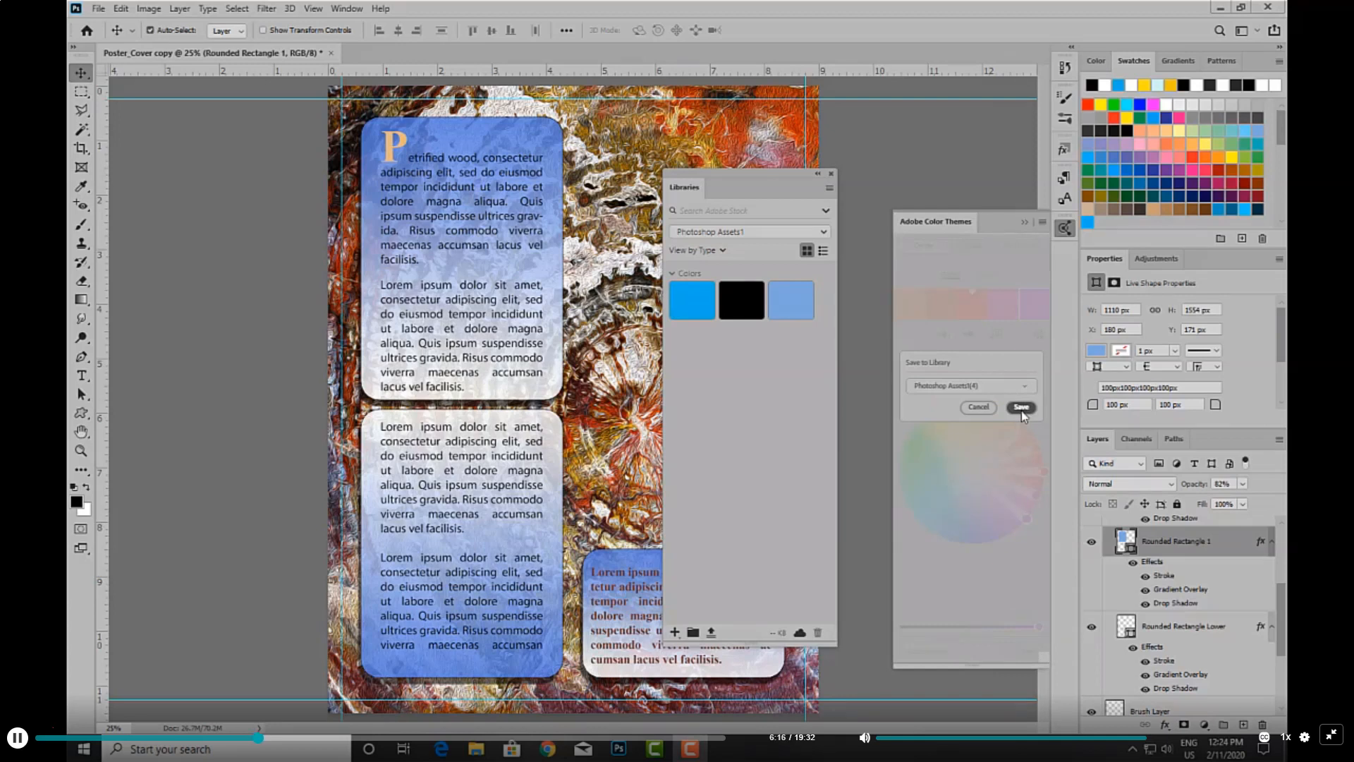
left_click(1024, 386)
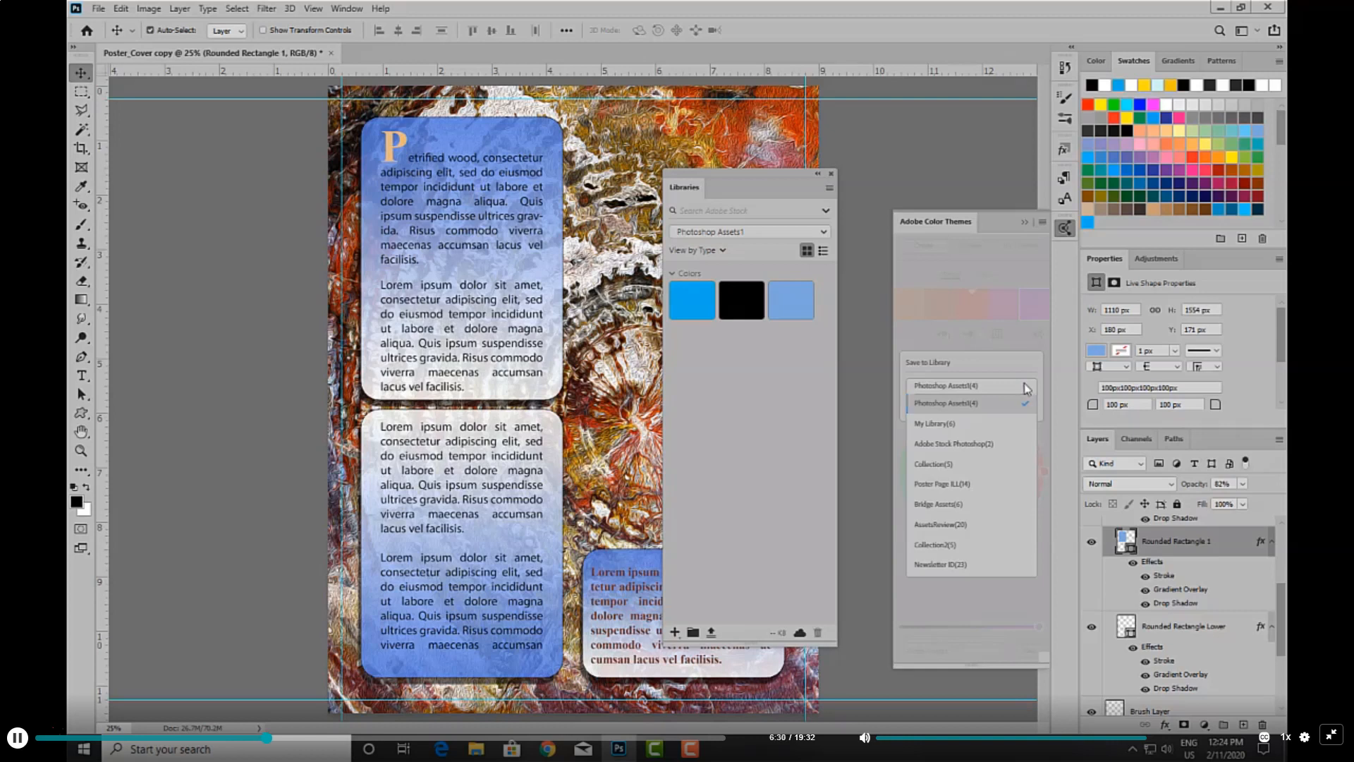
left_click(1026, 390)
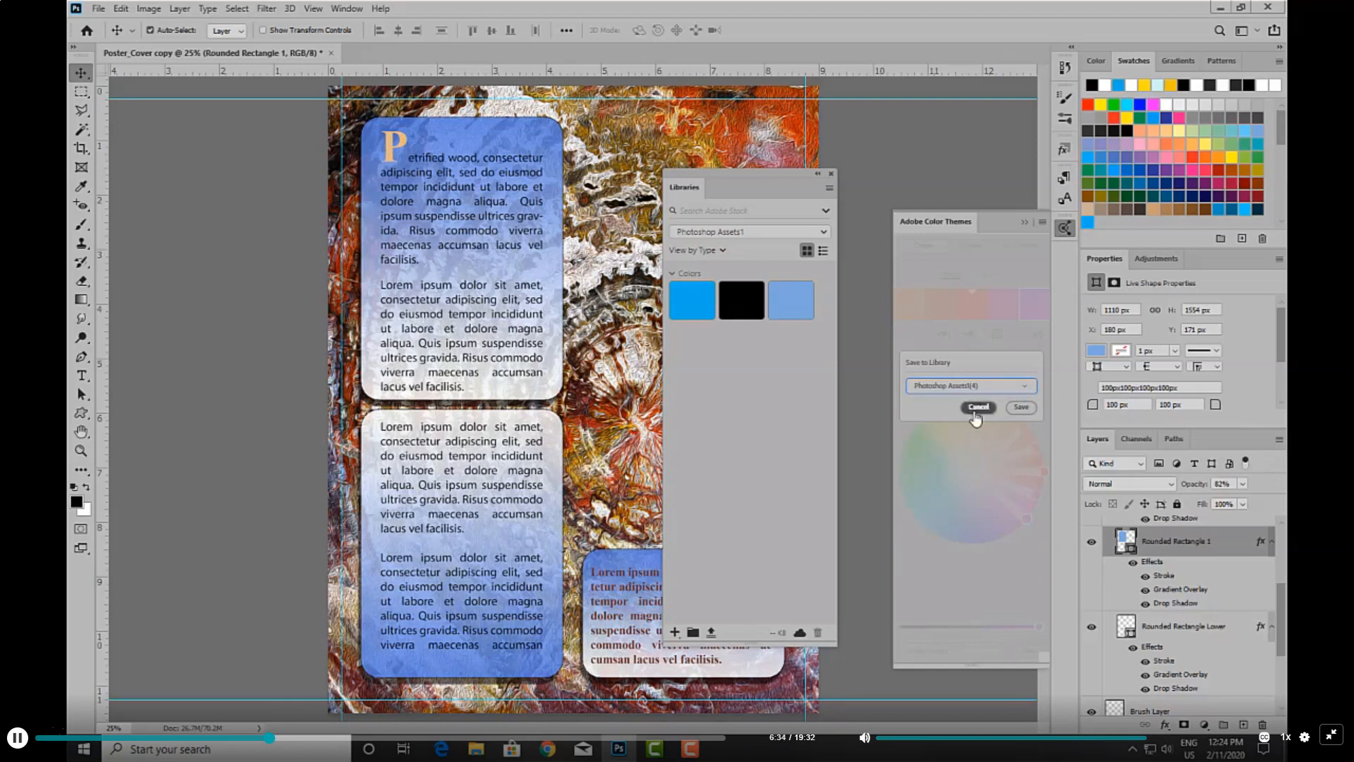
left_click(1022, 408)
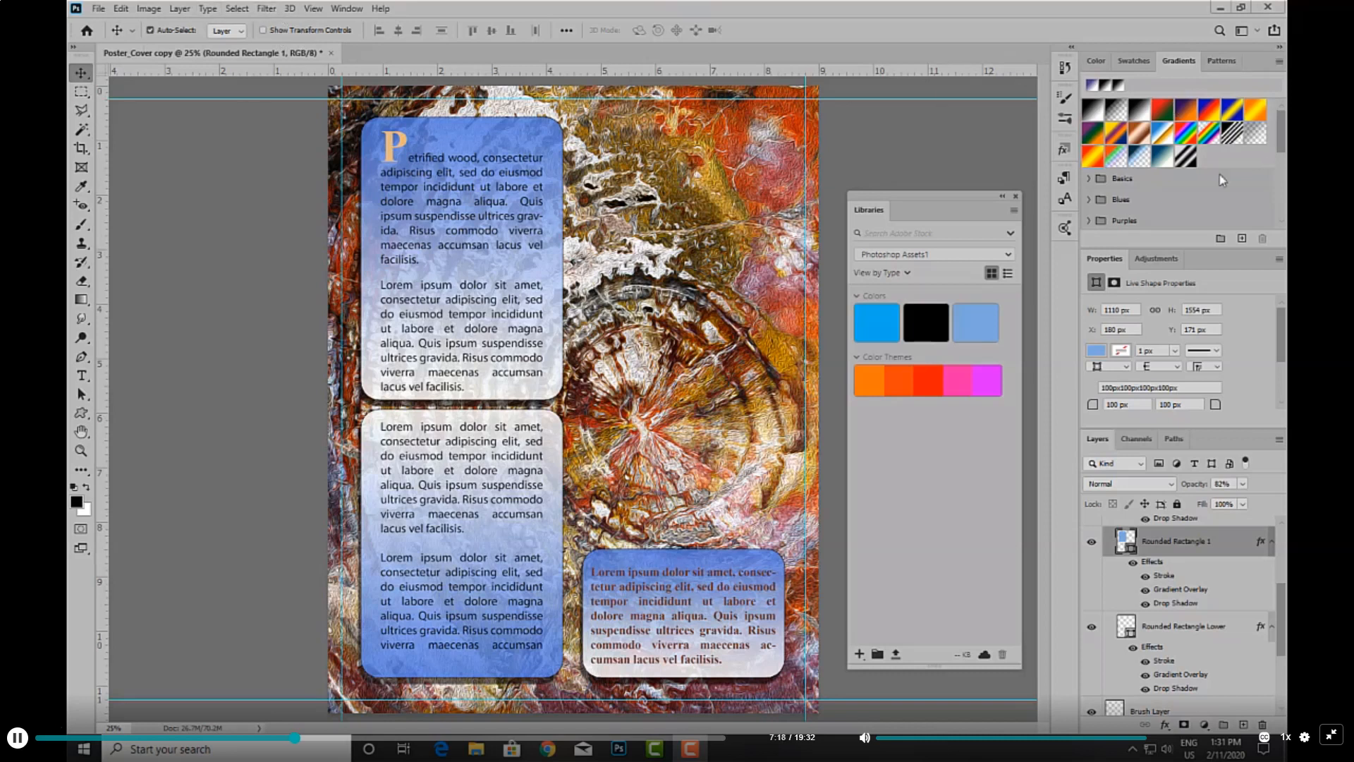
Add the orange-yellow-orange gradient preset and the layer style of Rounded Rectangle 1 to the library
left_click_drag(1094, 161, 932, 447)
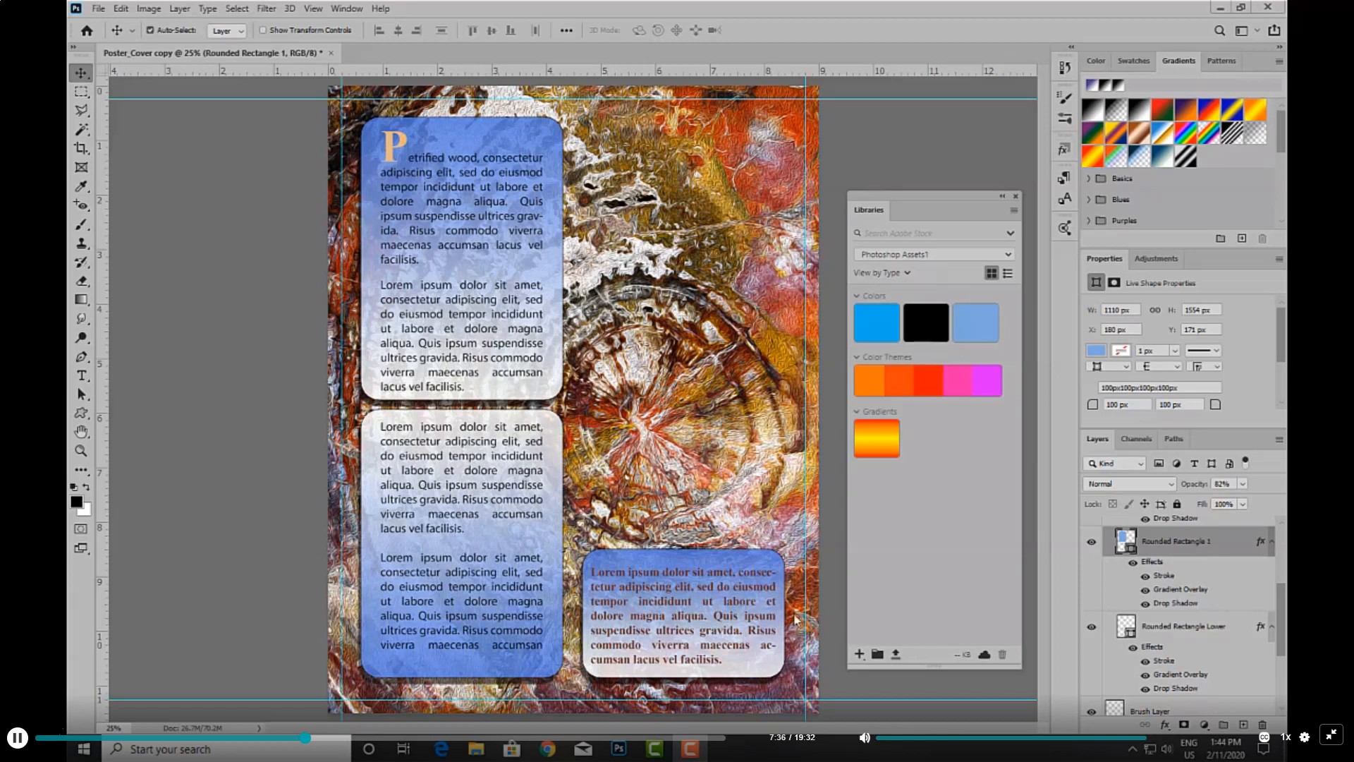
left_click(860, 653)
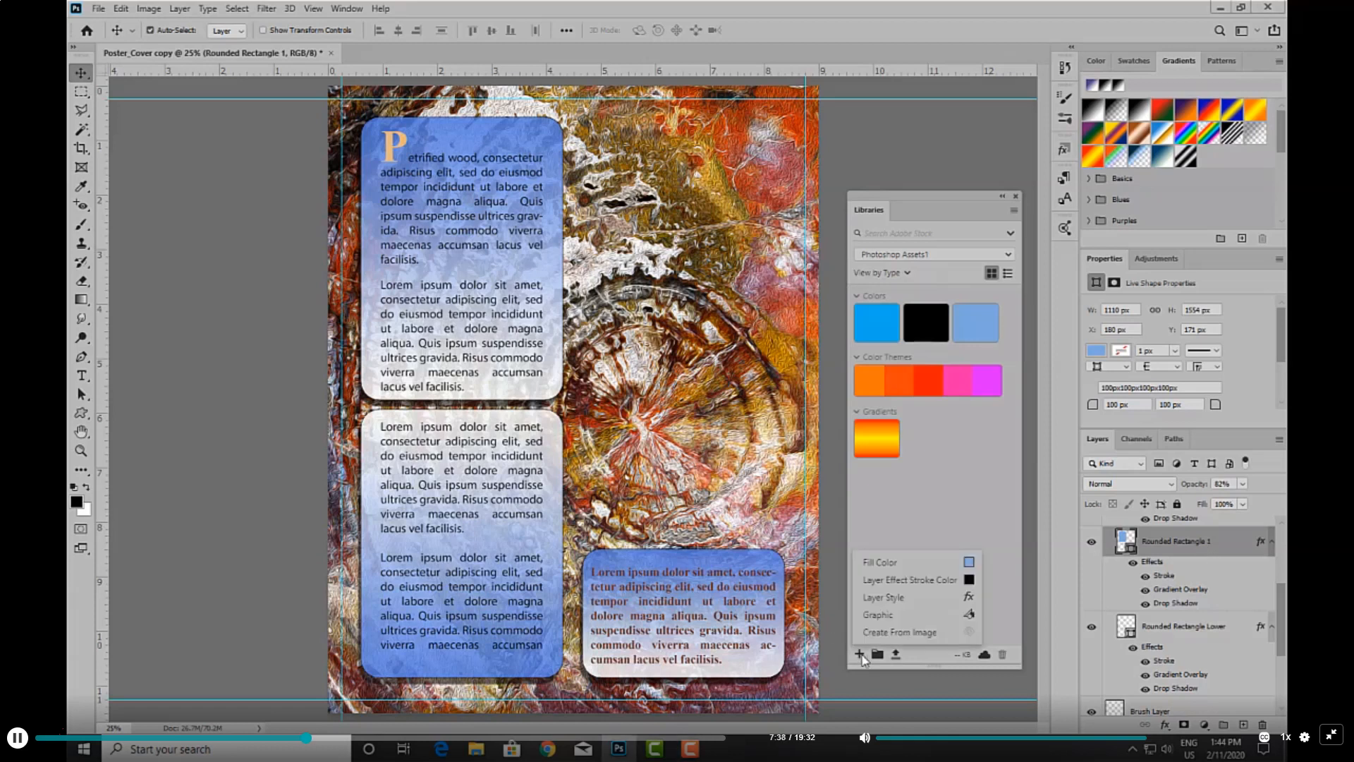
left_click(898, 602)
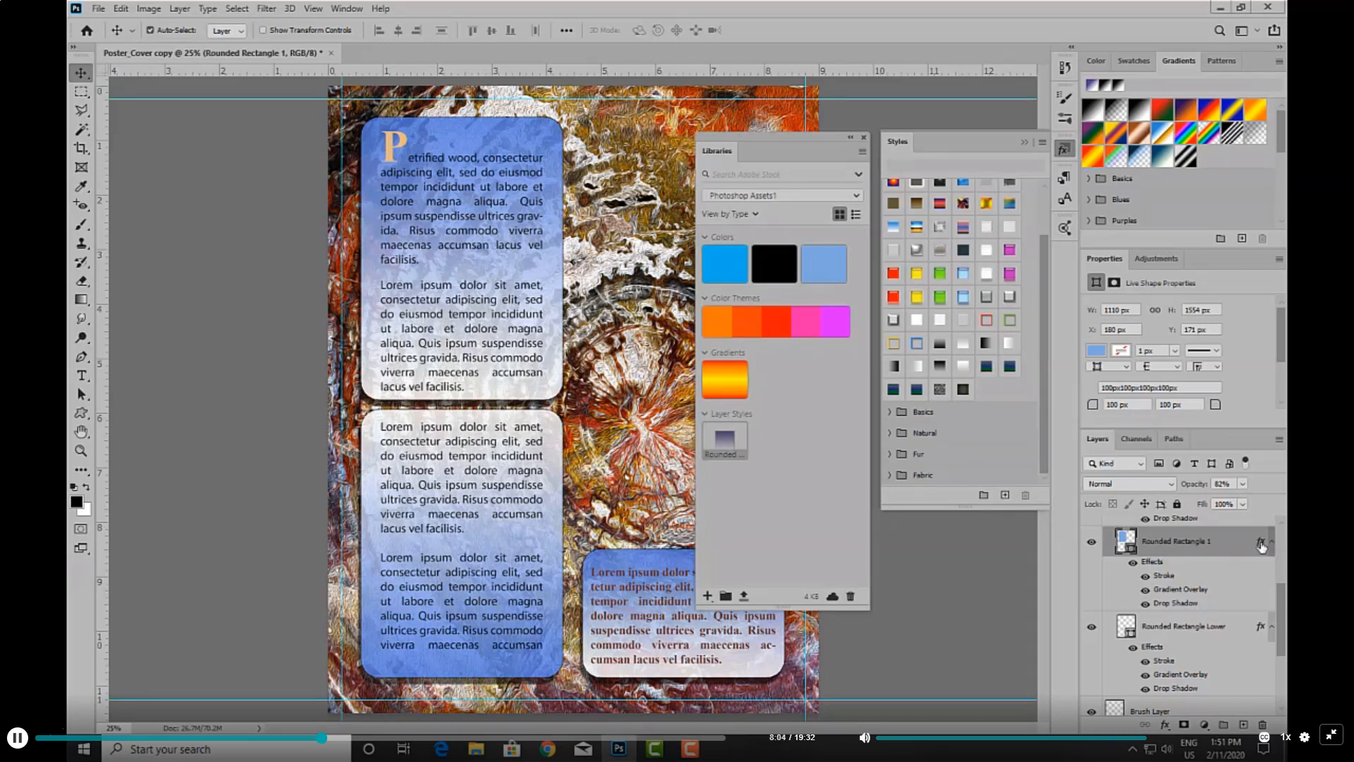
Save the Rounded Rectangle 1 effects as a new style named Gradient Drop Shadow, including blending options and adding it to the current library
double_click(1261, 543)
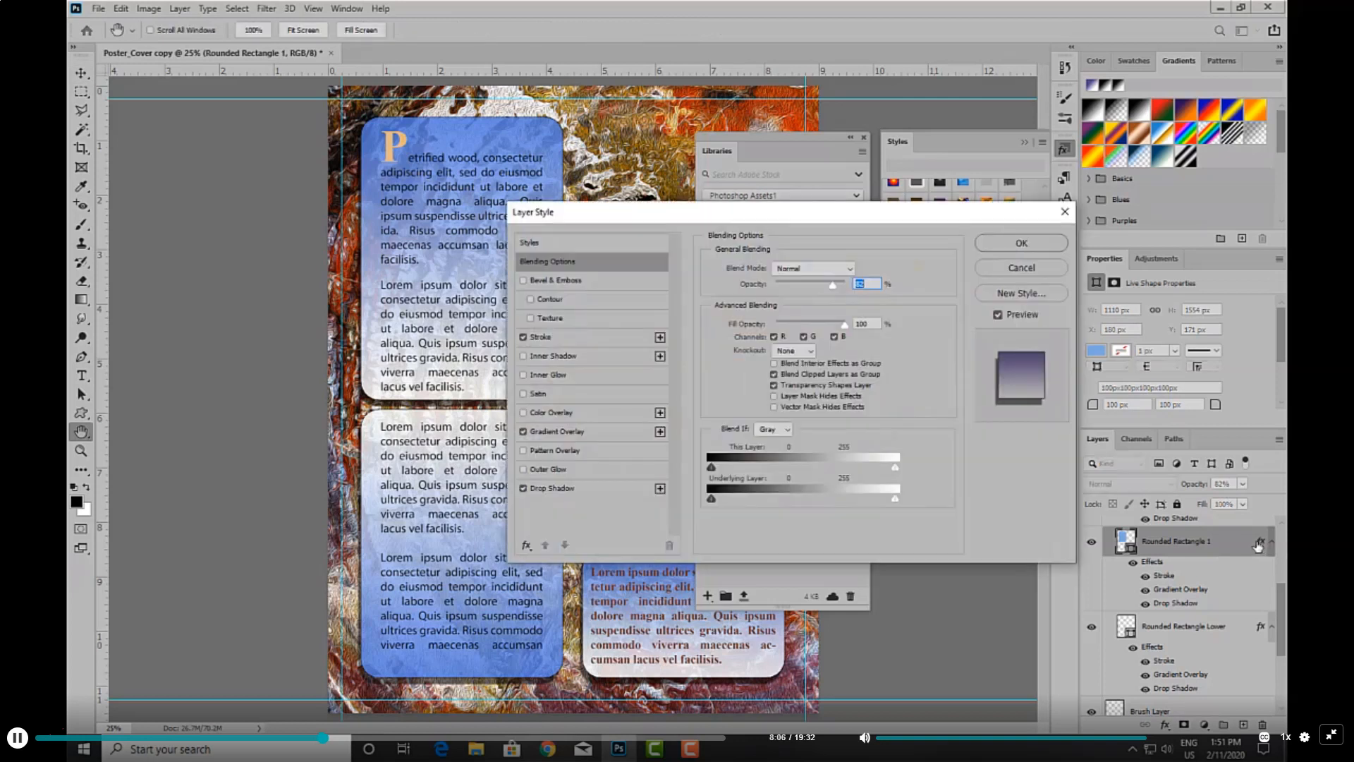
left_click(1003, 294)
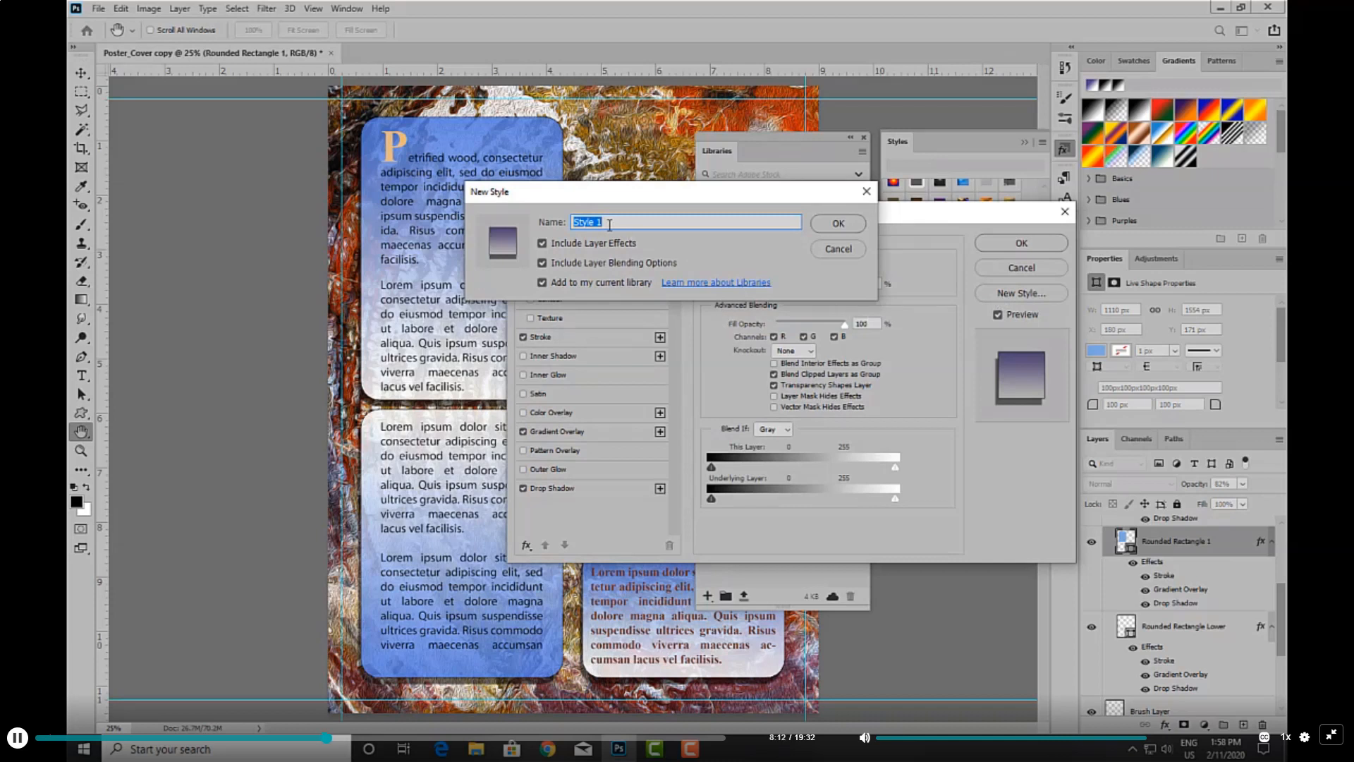
type("Gradient Drop Shadow")
left_click(836, 226)
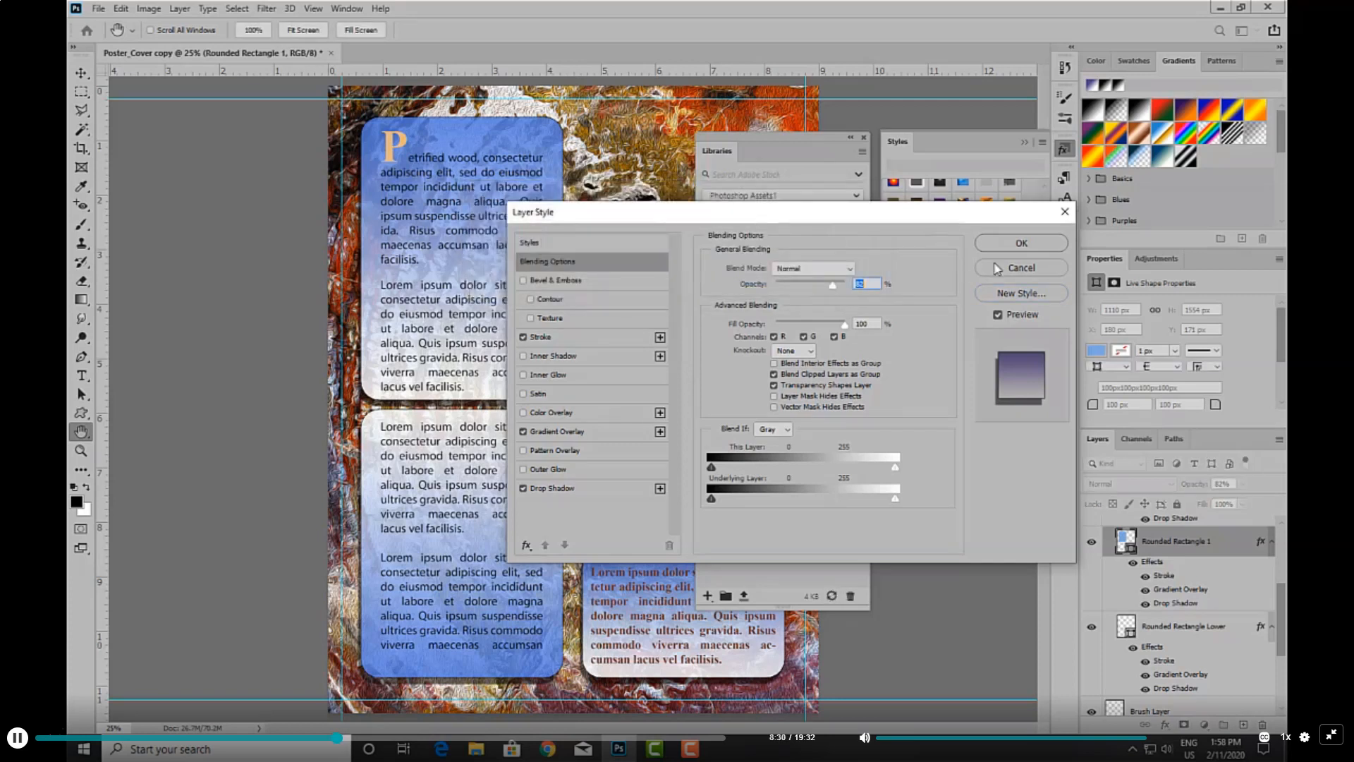
left_click(1013, 243)
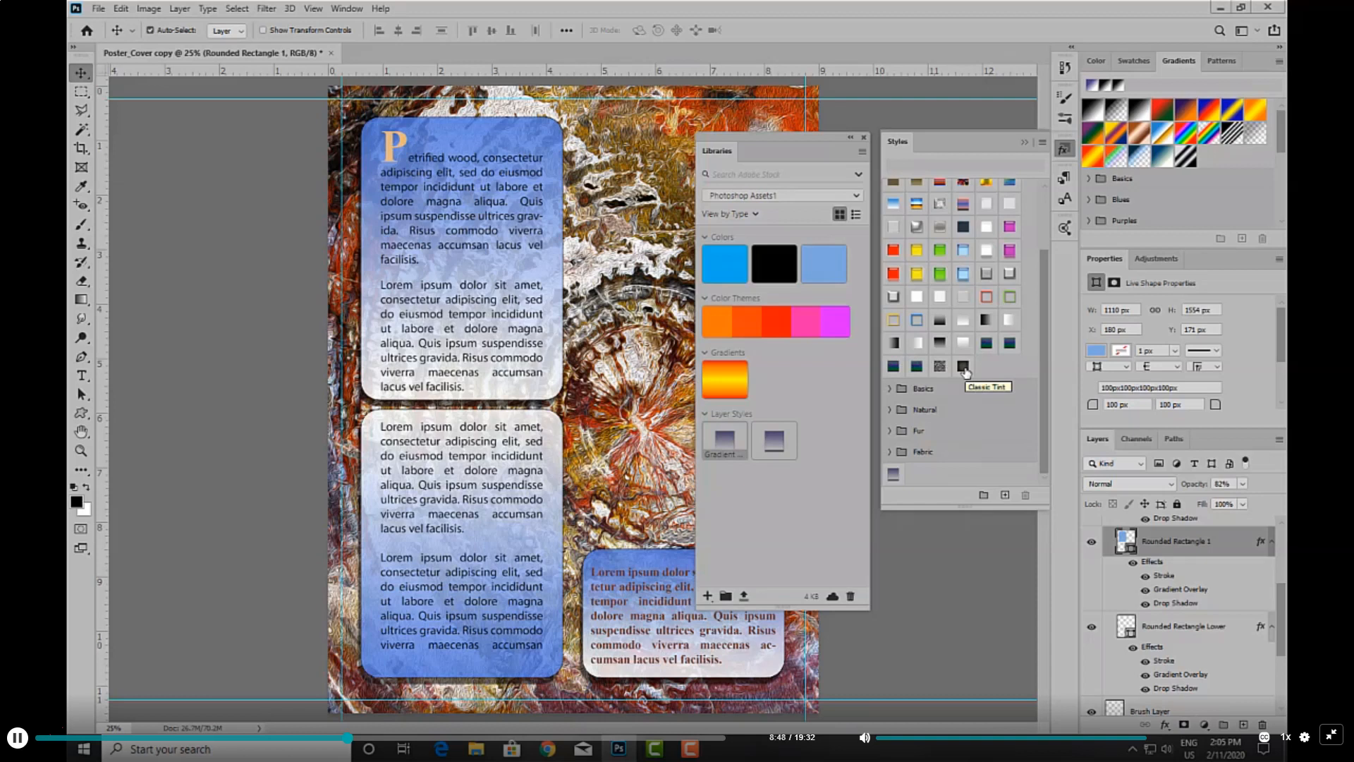
Add the Classic Tint style and the Soft Round brush preset to the library
left_click_drag(965, 371, 765, 508)
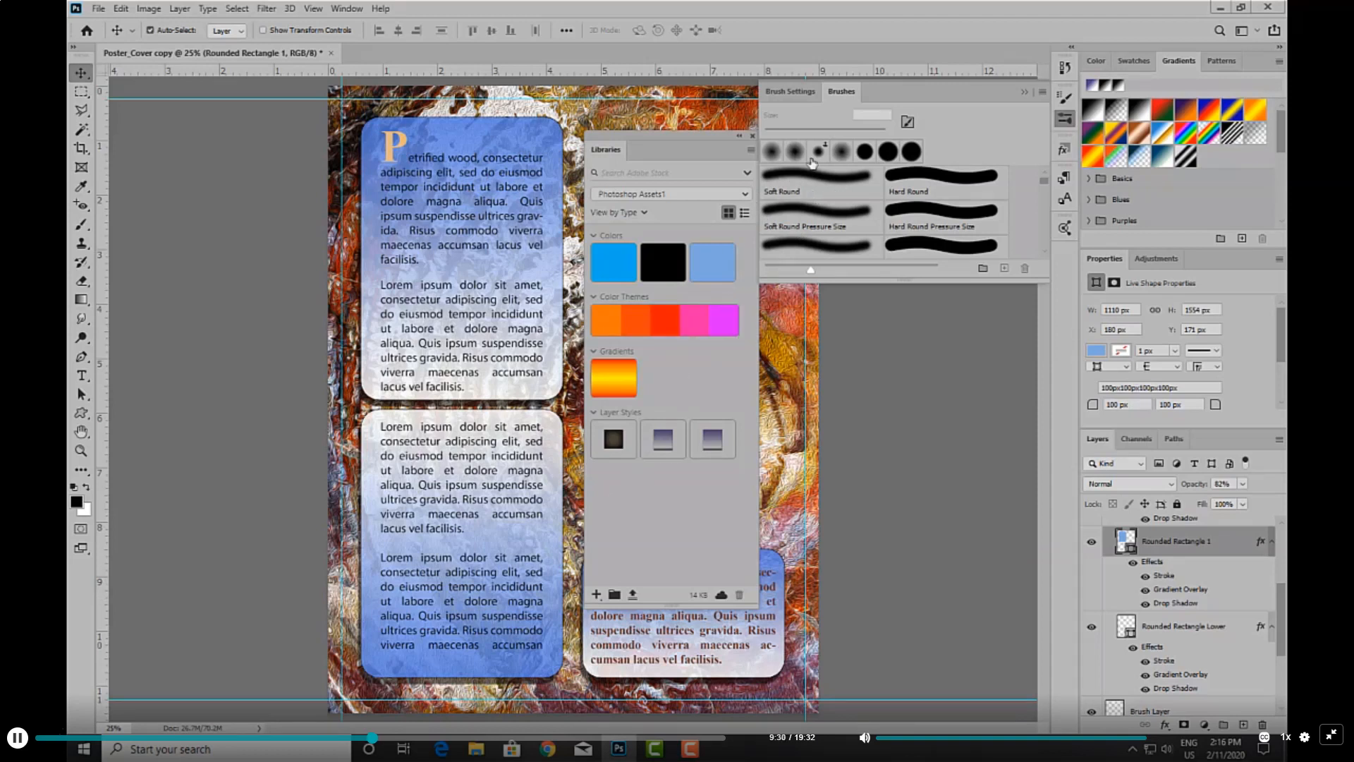
mouse_move(808, 176)
left_mouse_down()
mouse_move(694, 391)
mouse_move(671, 389)
left_mouse_up()
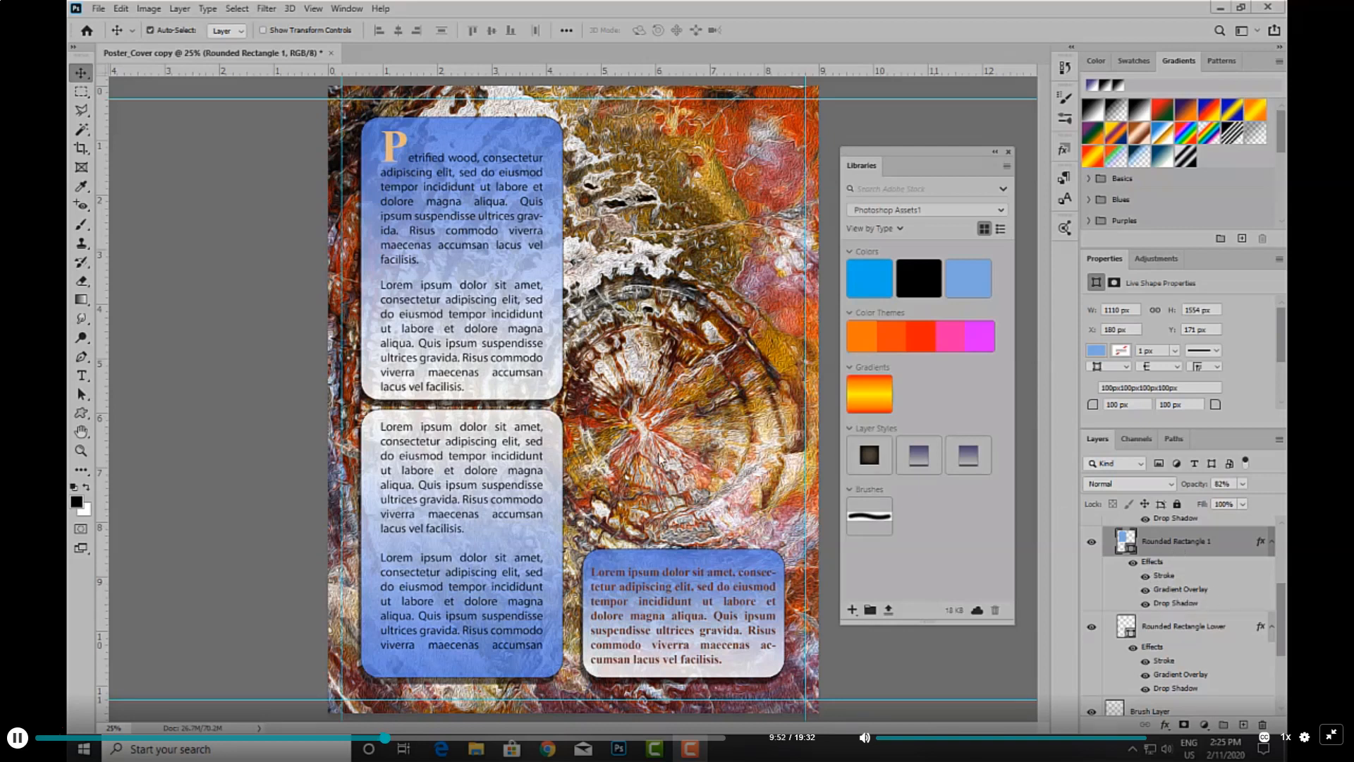
Add the Rounded Rectangle 1 layer to the library as a graphic
left_click(852, 615)
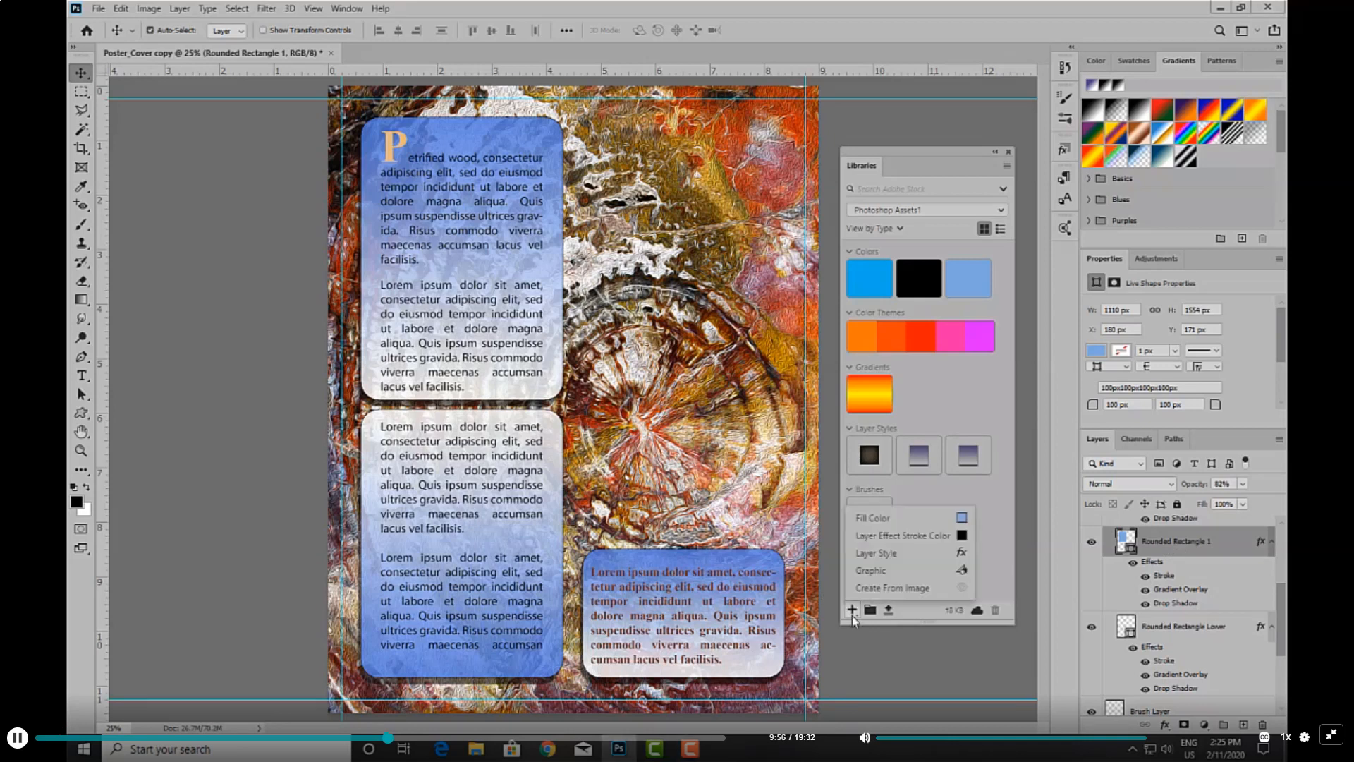
left_click(871, 570)
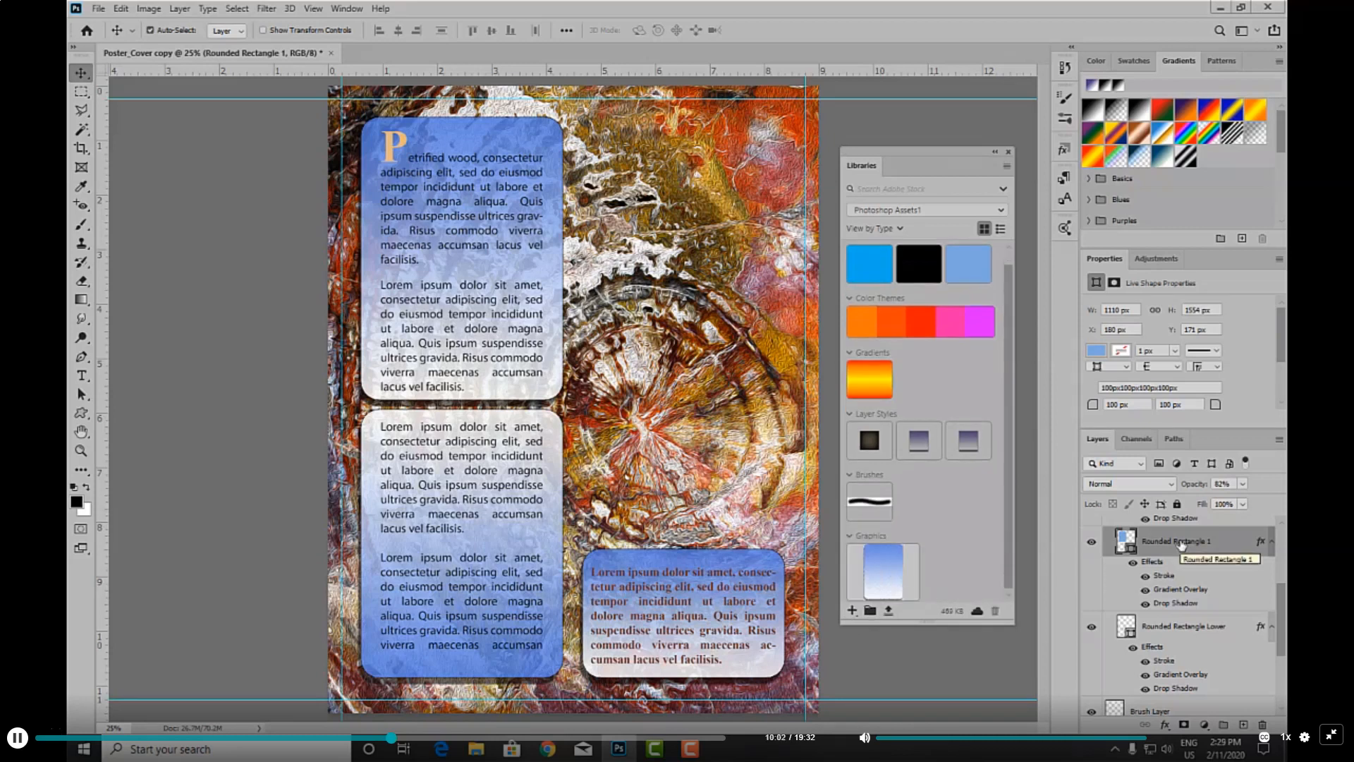
Add the Rounded Rectangle 1 layer and the Rounded Rectangles group to the library as graphics
left_click_drag(1181, 544, 989, 580)
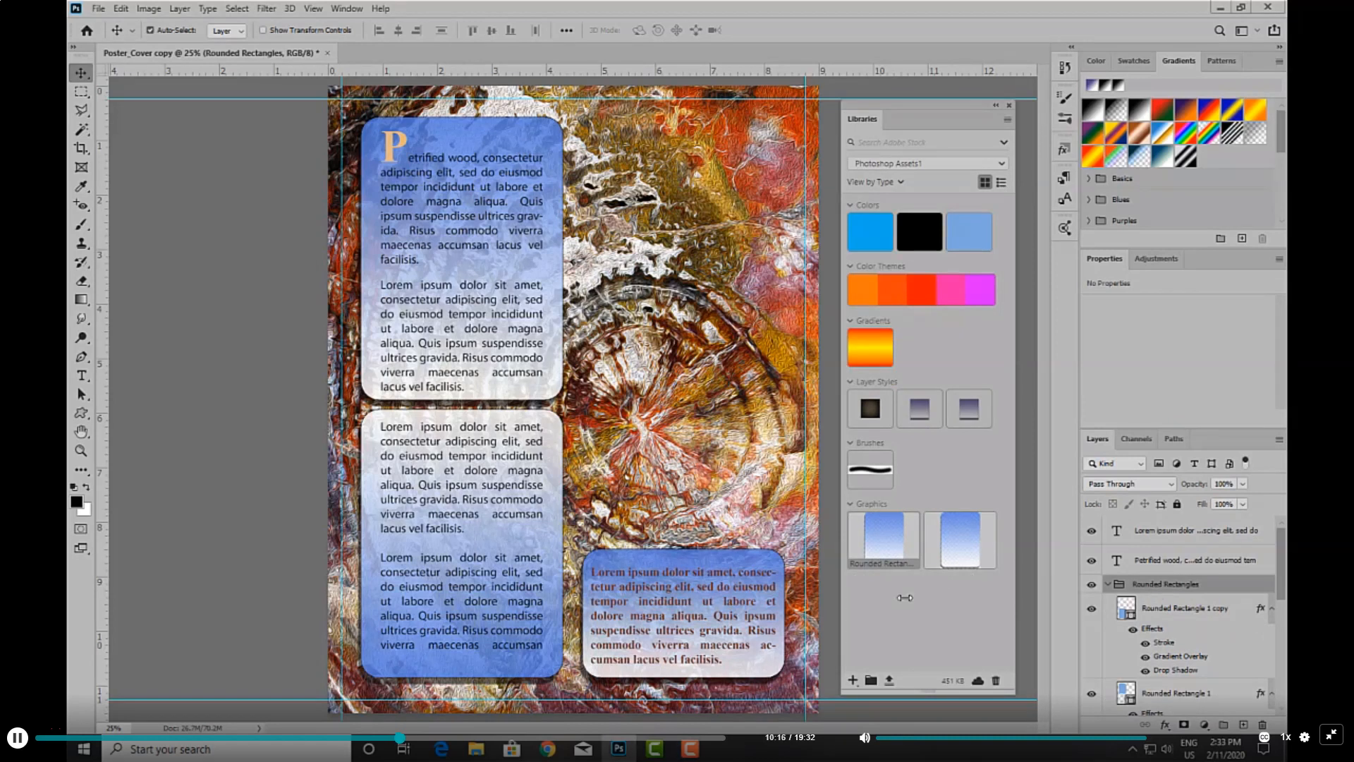
left_click_drag(1163, 586, 895, 595)
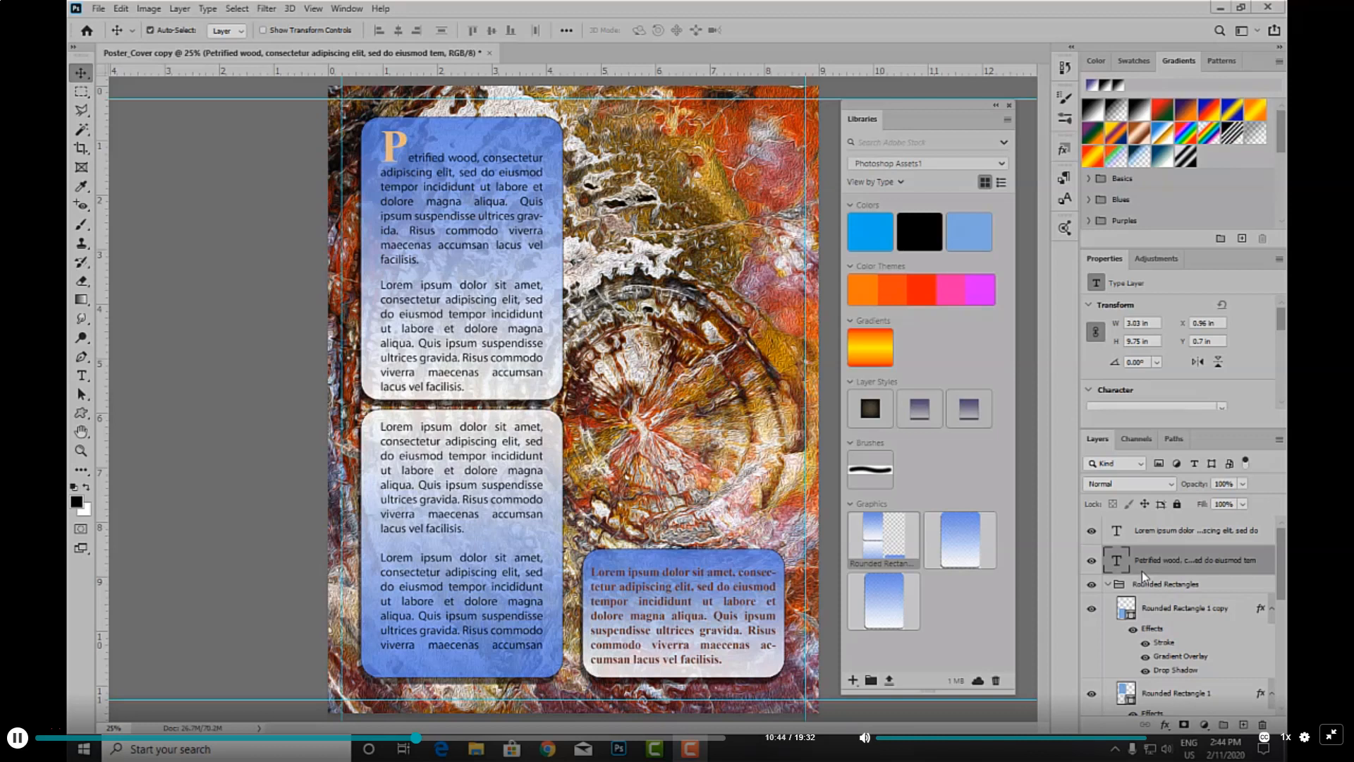
Check which character styles the drop cap P and the opening body lines of the Petrified wood text use
left_click(851, 681)
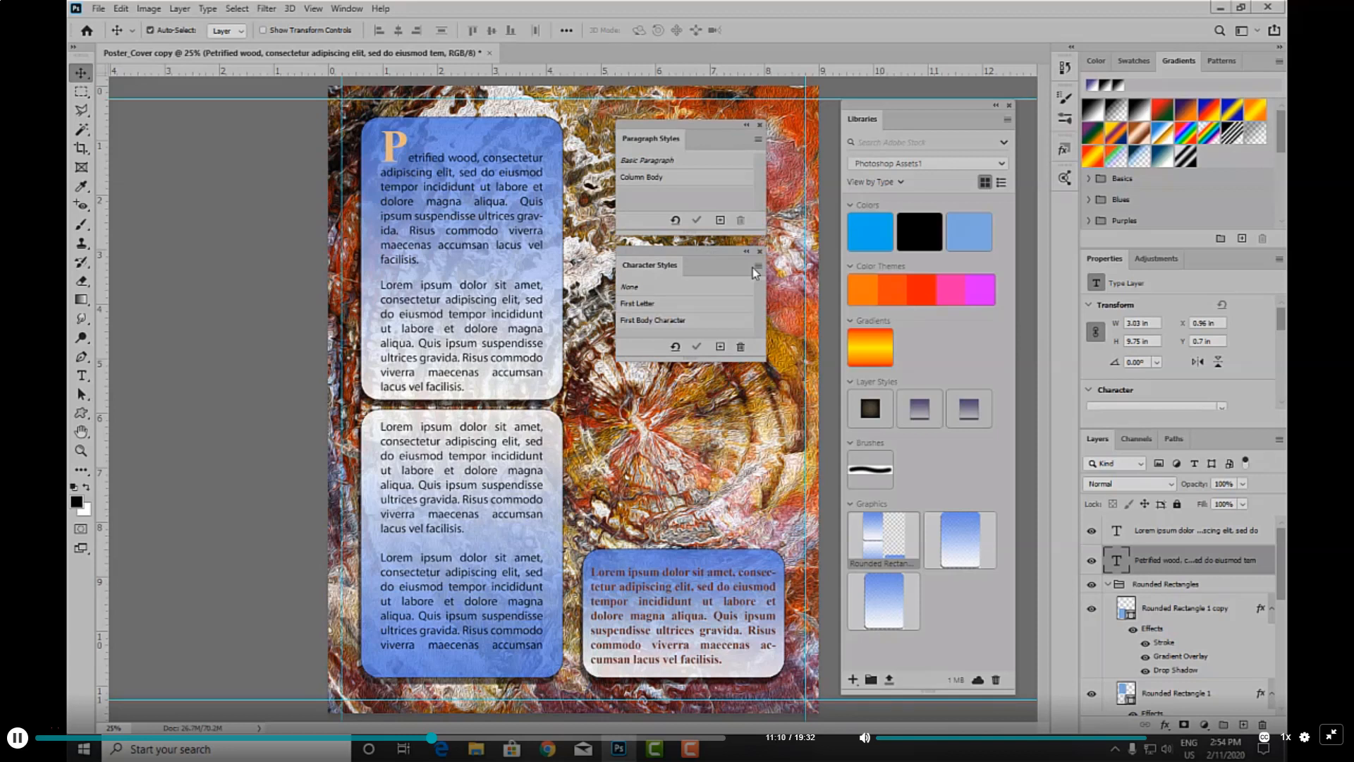
left_click(756, 268)
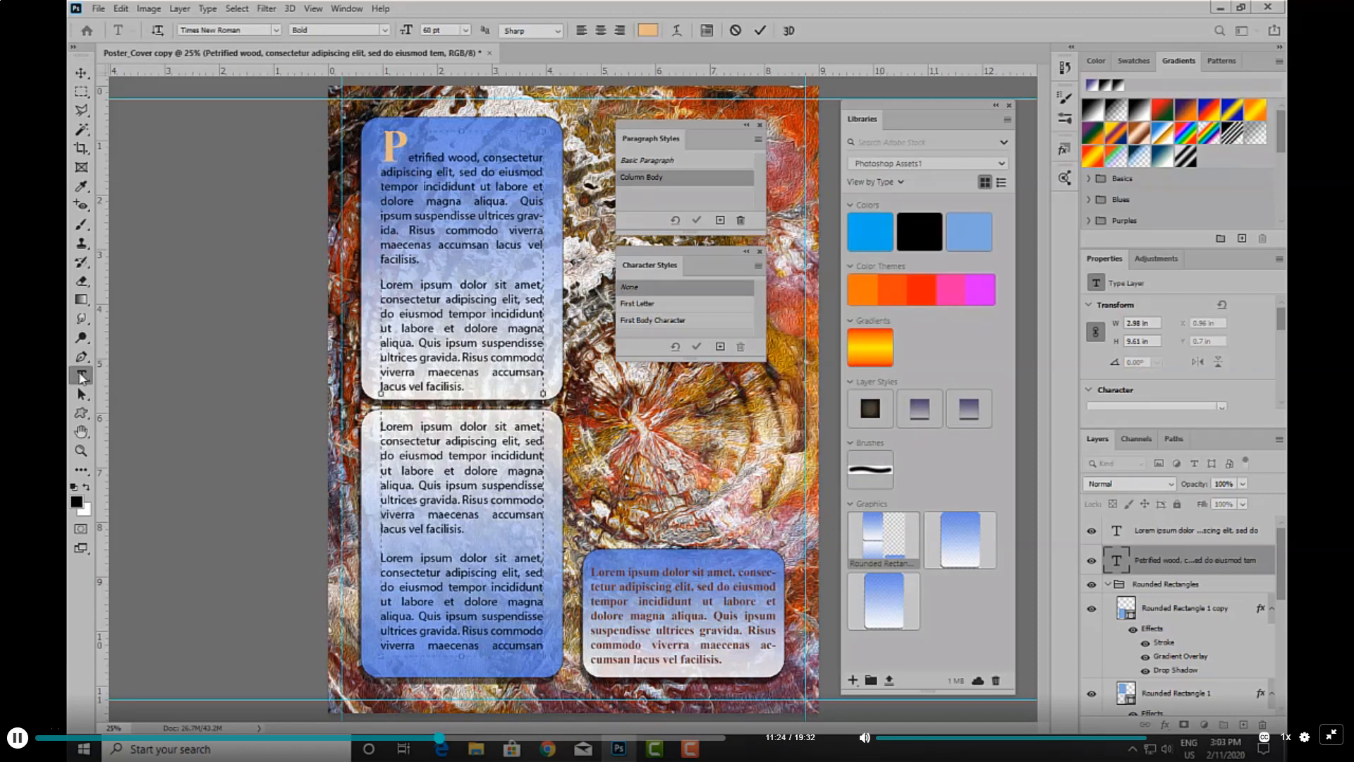
left_click(82, 375)
left_click_drag(408, 156, 362, 149)
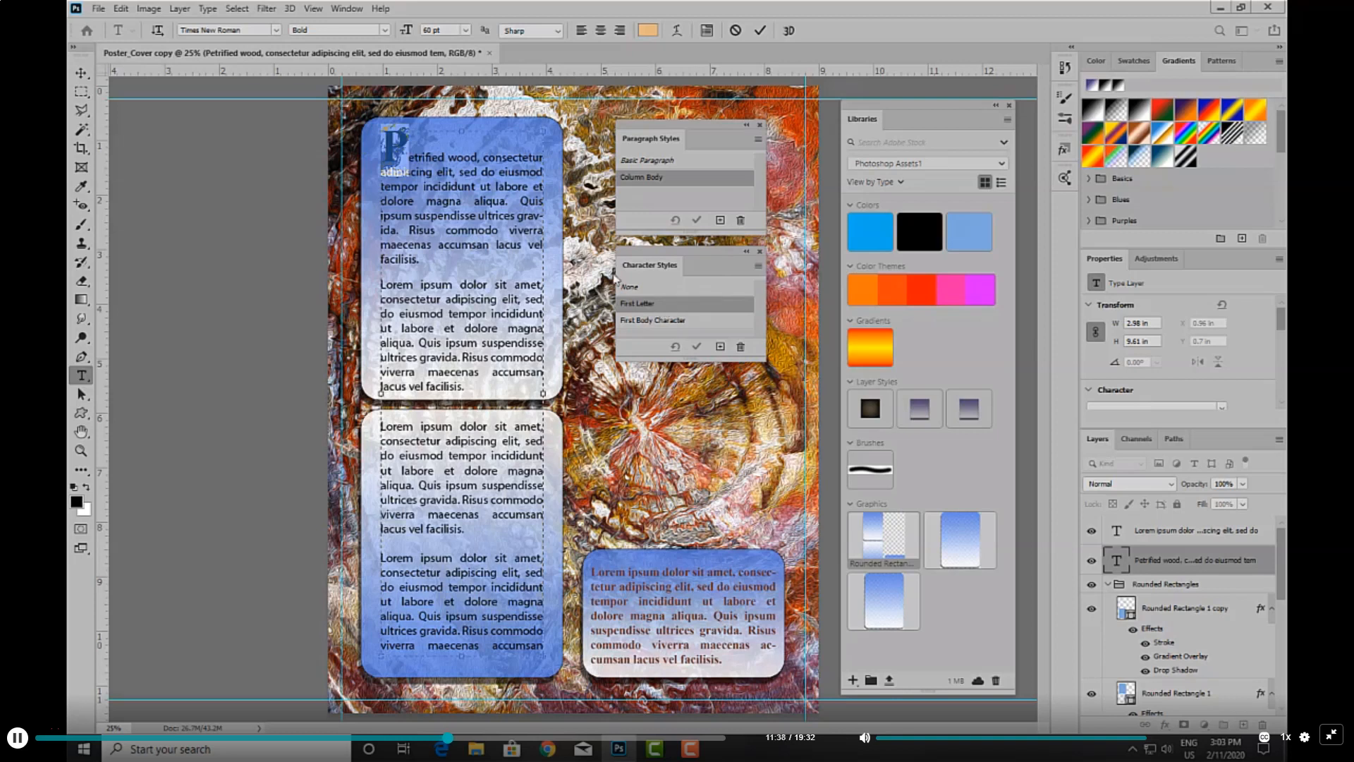
left_click_drag(407, 156, 544, 172)
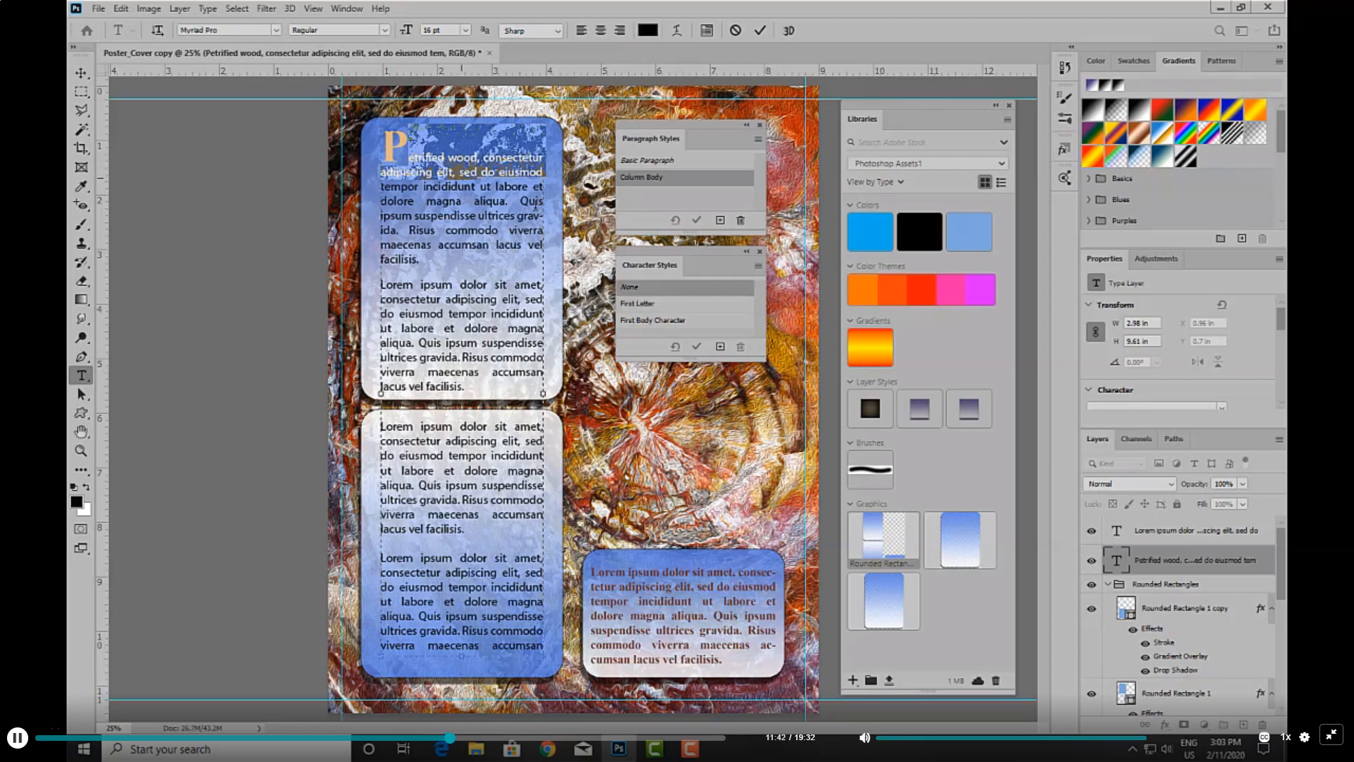
left_click(720, 348)
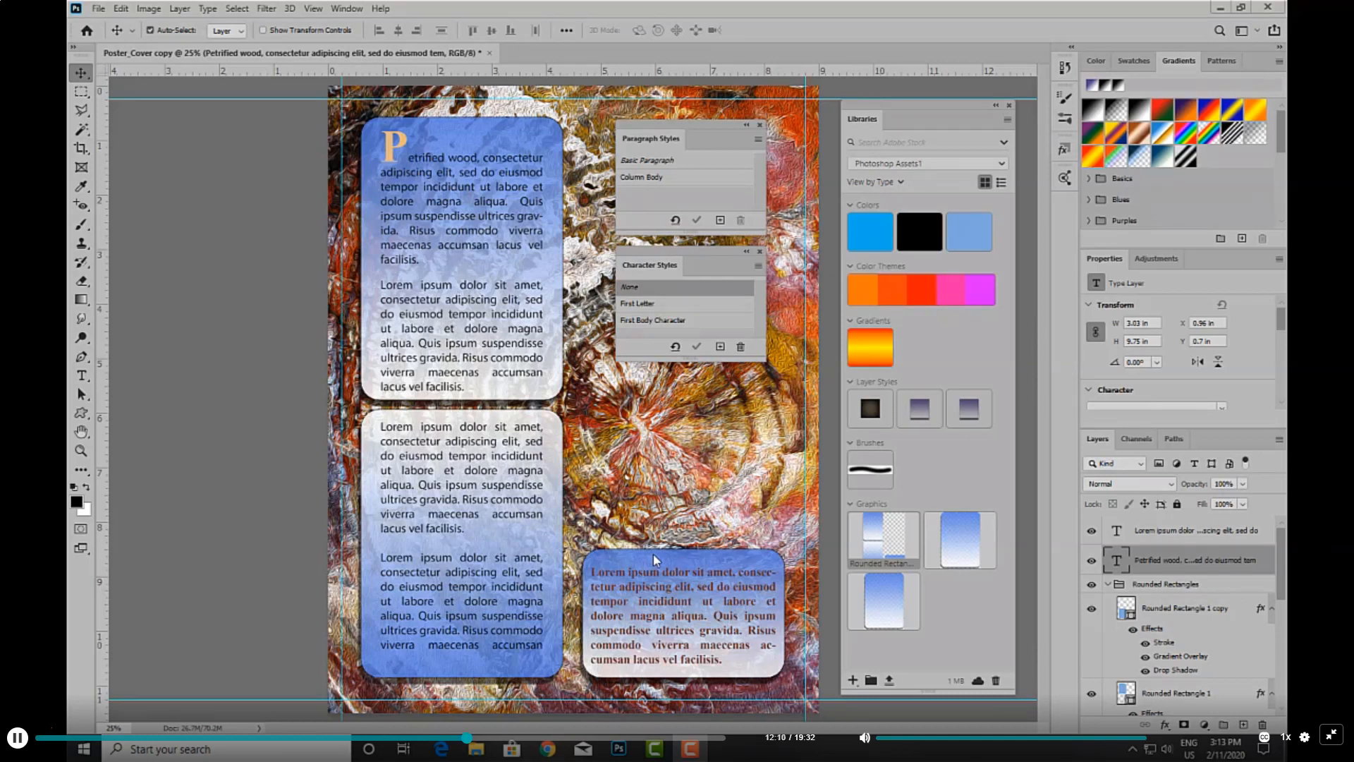
Select the Rounded Rectangle 1 copy layer, inspect the options of the First Body Character style, and cancel without changes
left_click(1191, 613)
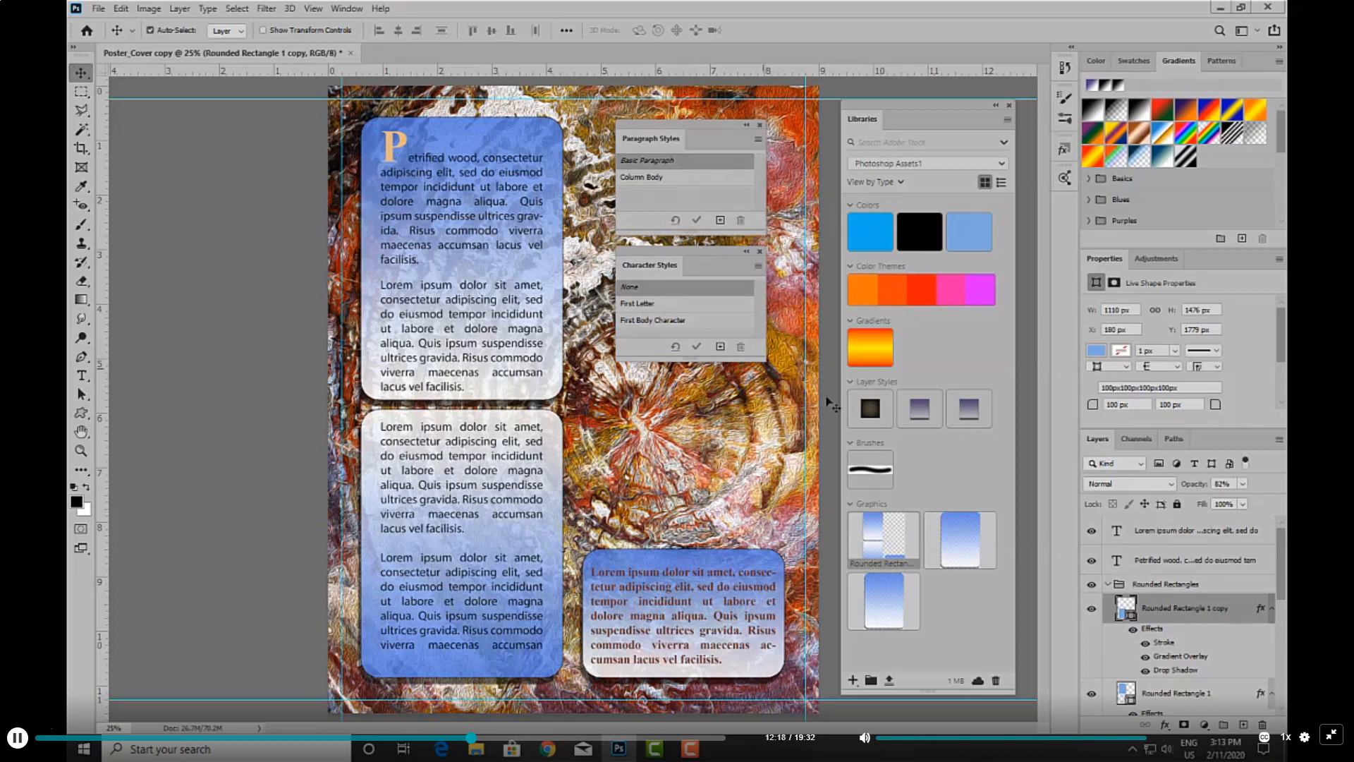
left_click(718, 325)
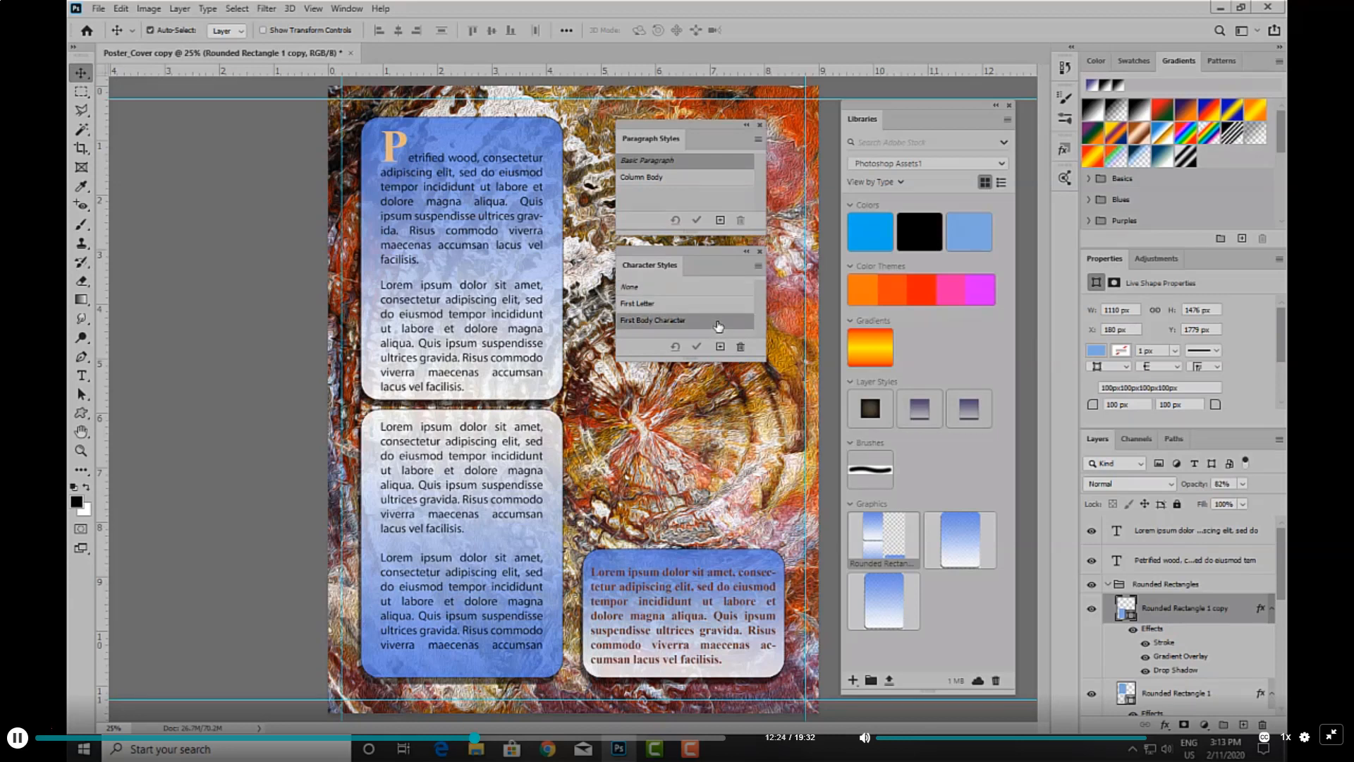
double_click(718, 326)
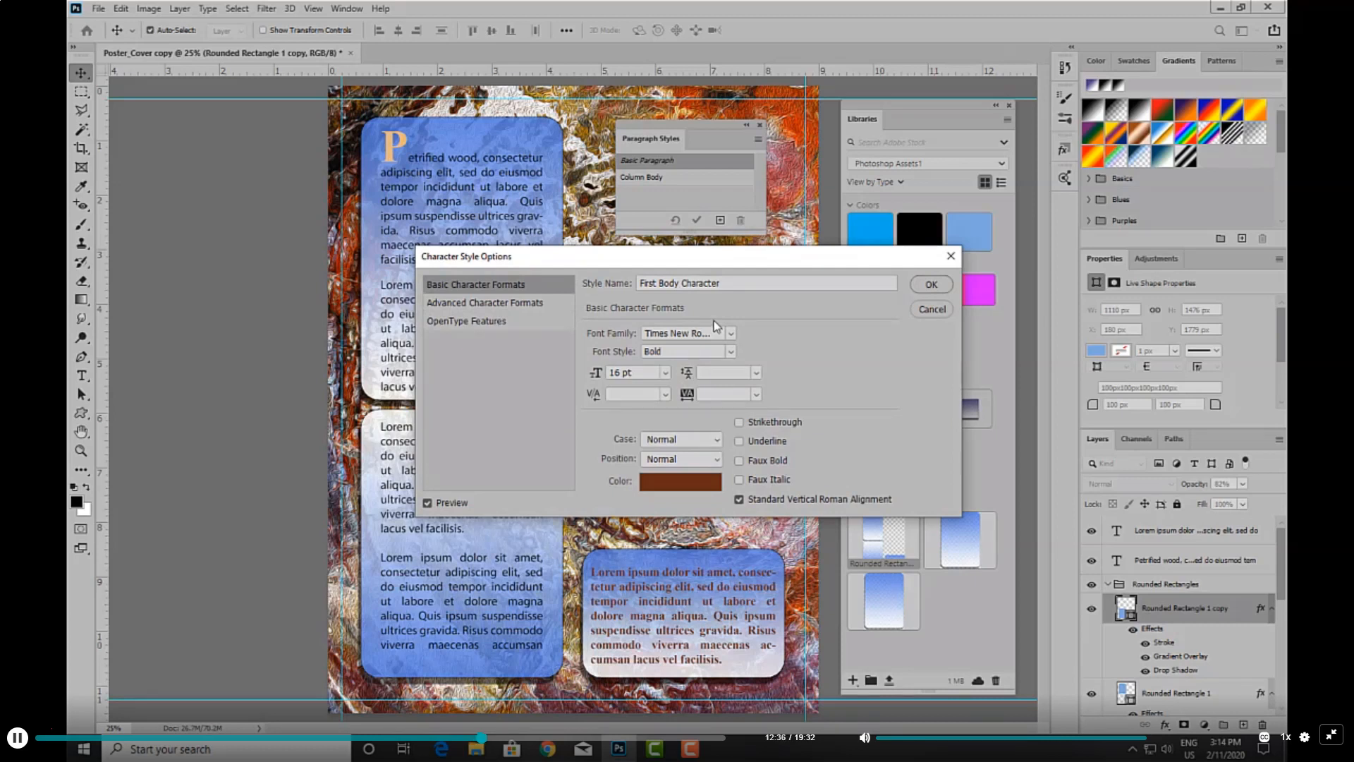
left_click(930, 311)
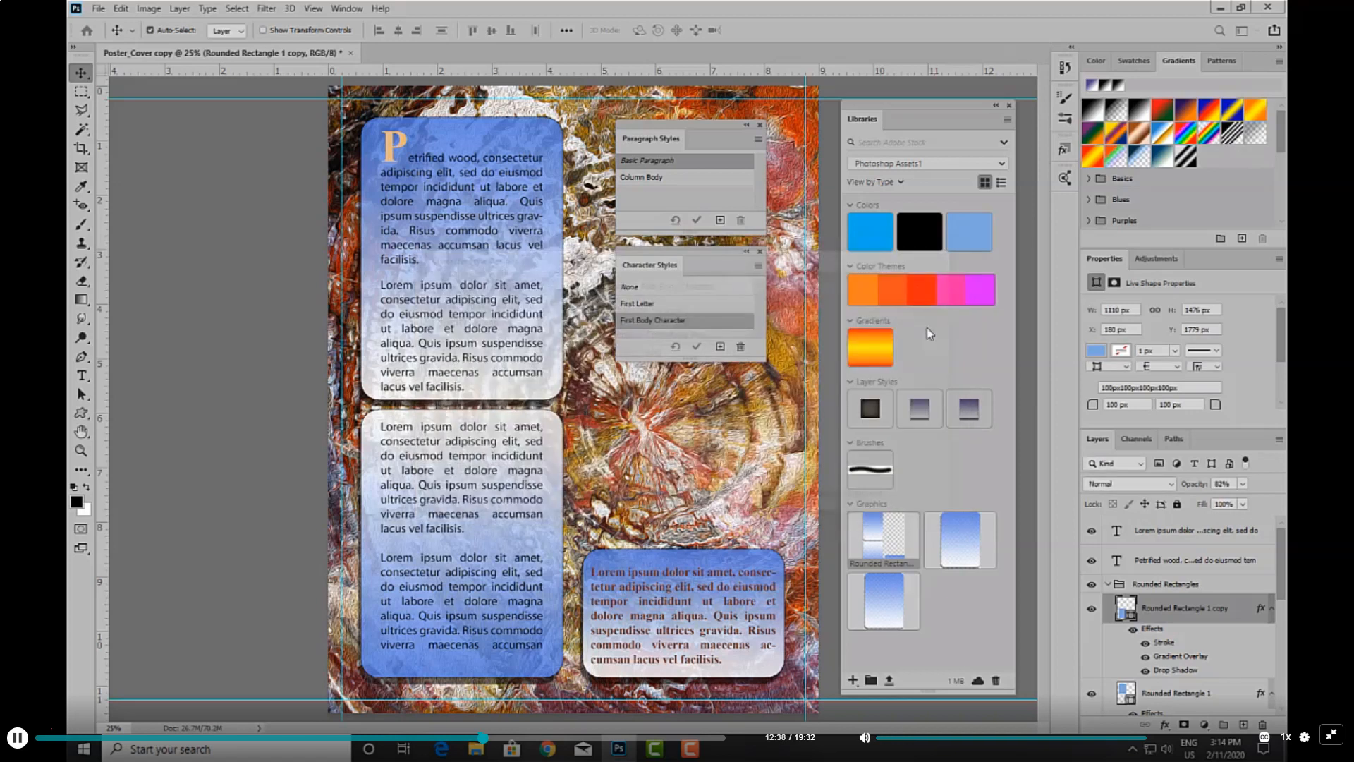
Add the character style of the Petrified wood text layer to the library
left_click(1171, 564)
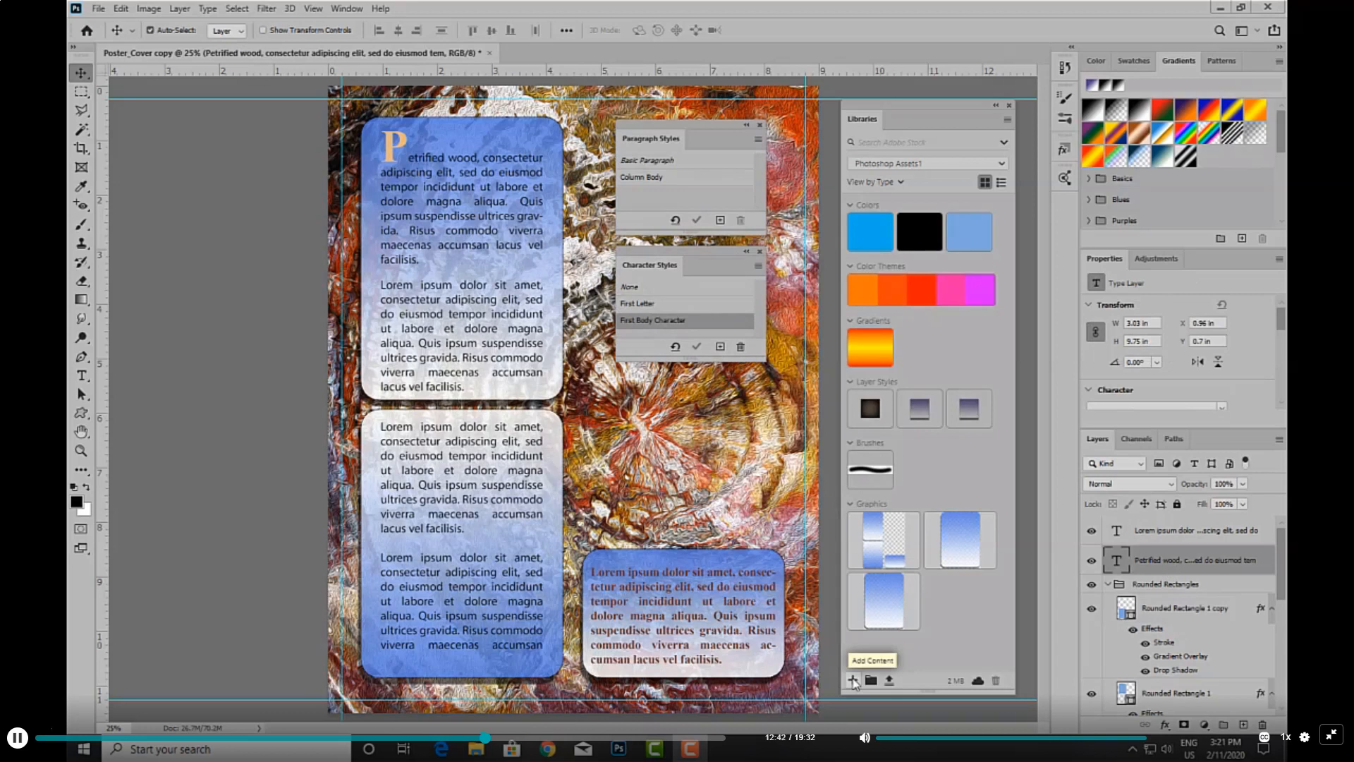
left_click(854, 680)
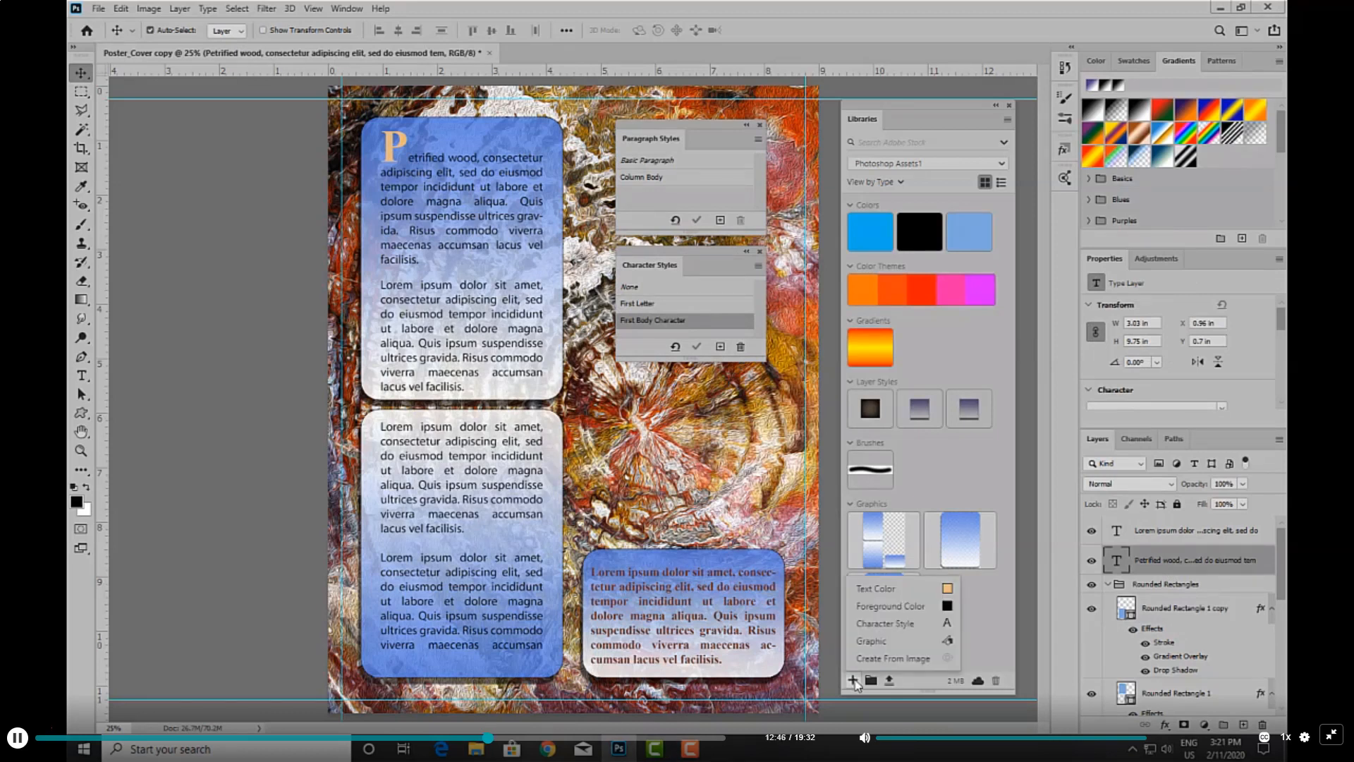
left_click(887, 624)
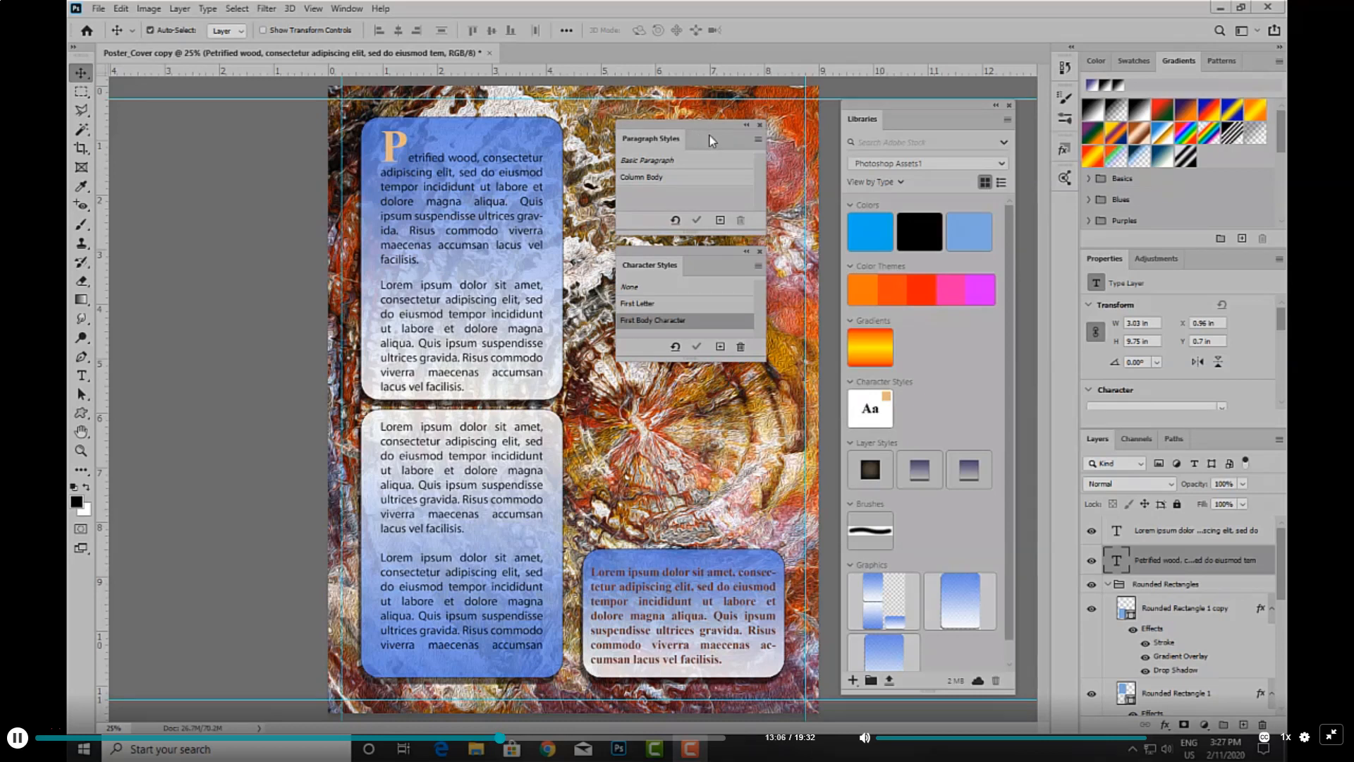
left_click(758, 140)
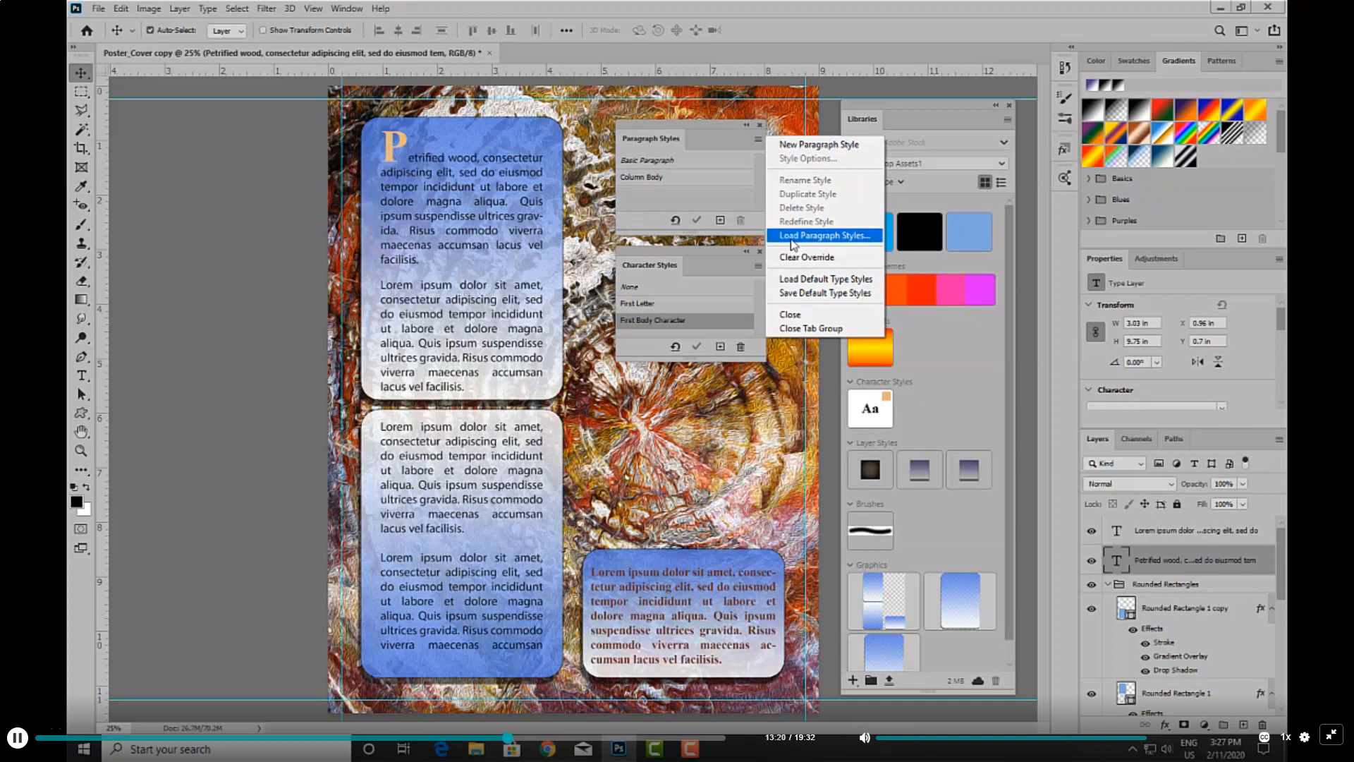
left_click(948, 115)
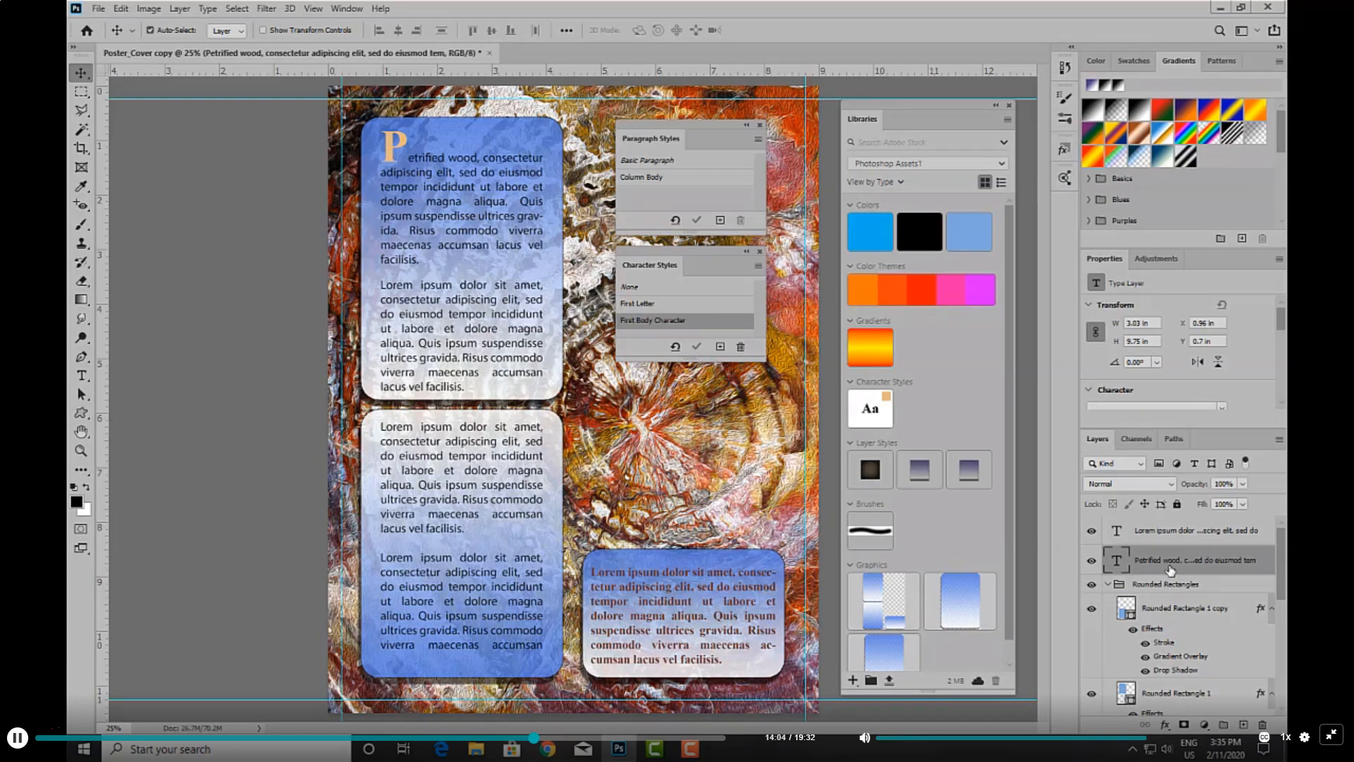
Add the Petrified wood text layer to the library as a graphic
left_click_drag(1171, 570, 942, 642)
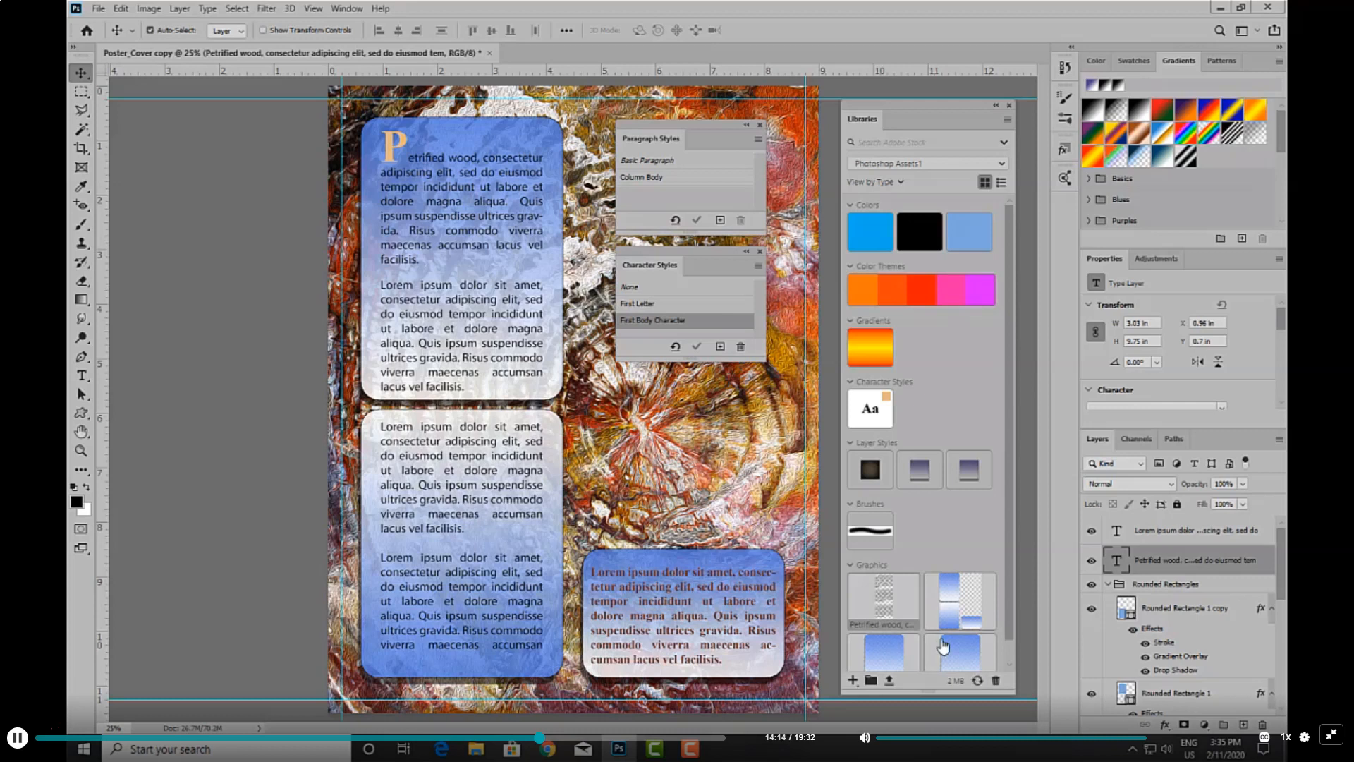
mouse_move(899, 597)
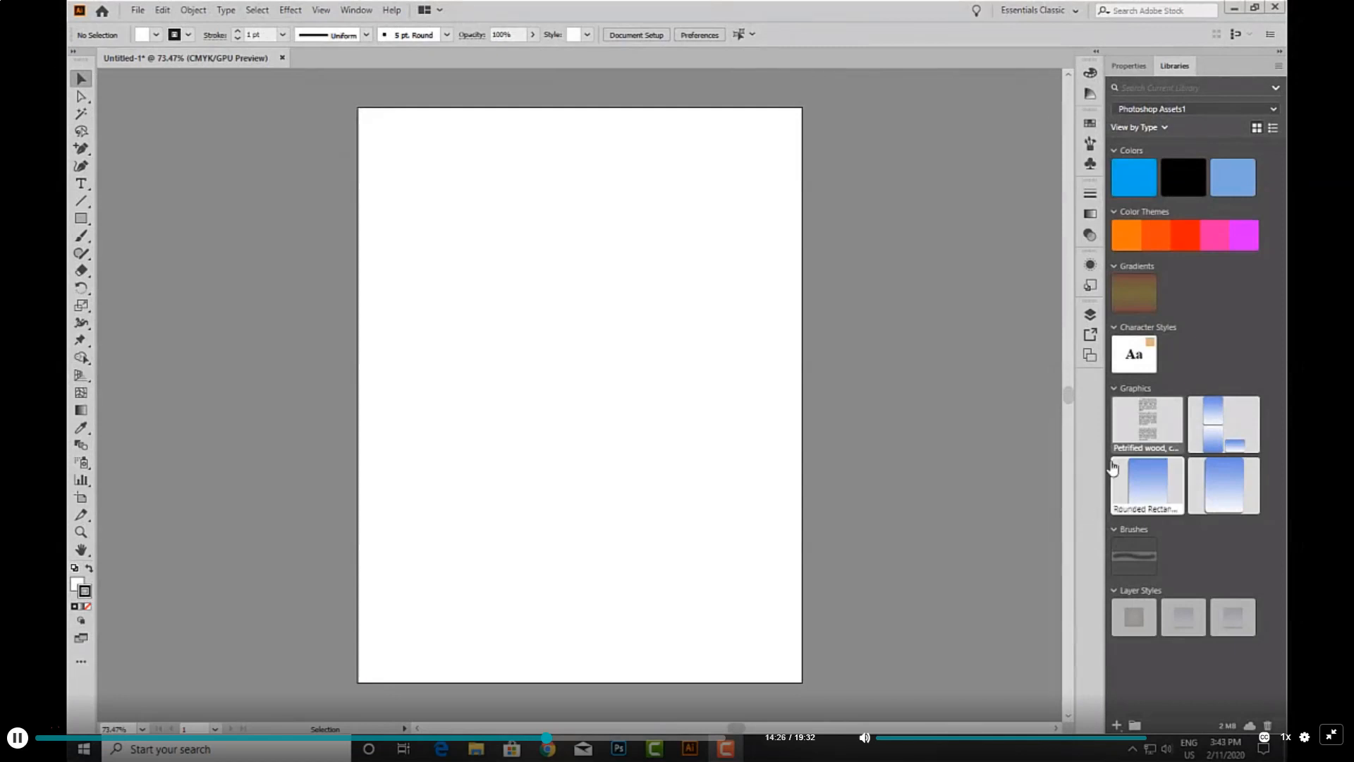
In Illustrator, place the Petrified wood library graphic on the artboard and move it to about X 174 pt, Y 66 pt
left_click_drag(1147, 432, 615, 395)
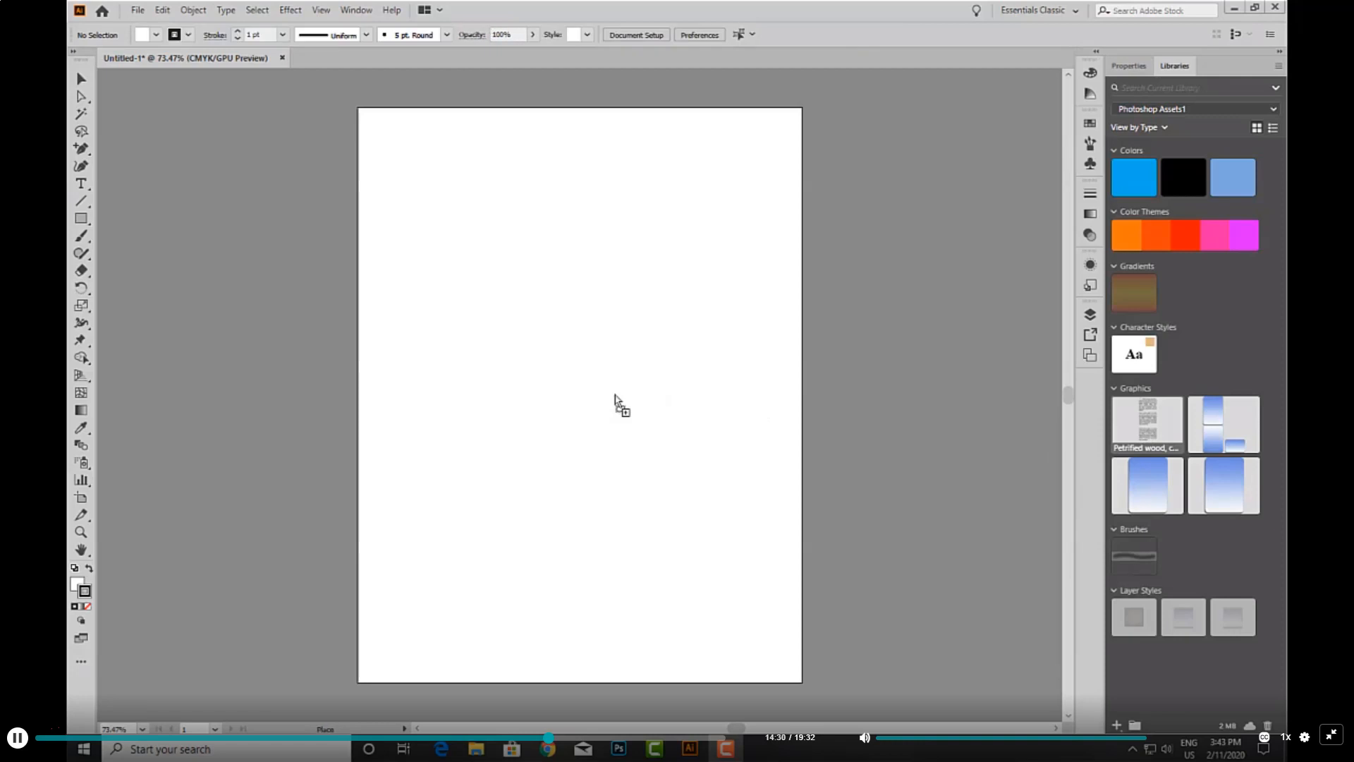
left_click(615, 395)
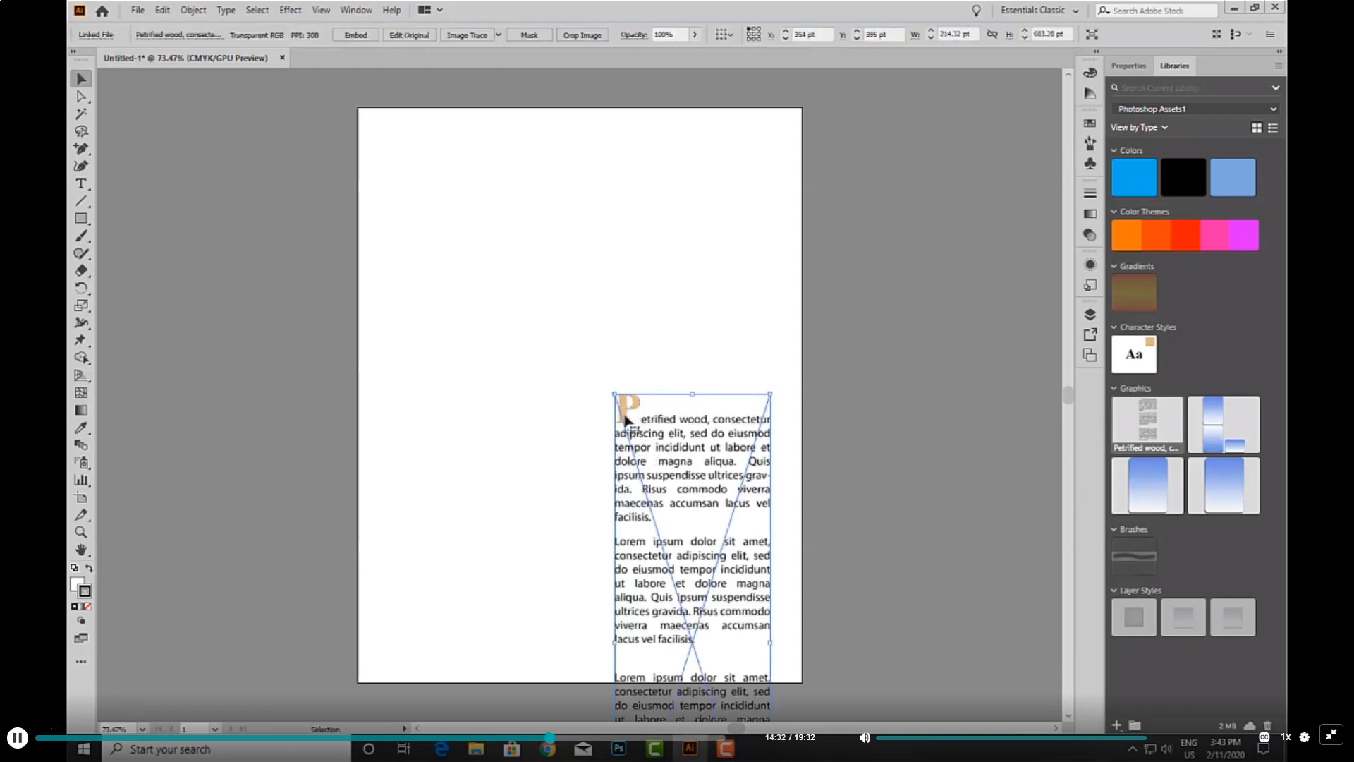
left_click_drag(691, 536, 557, 297)
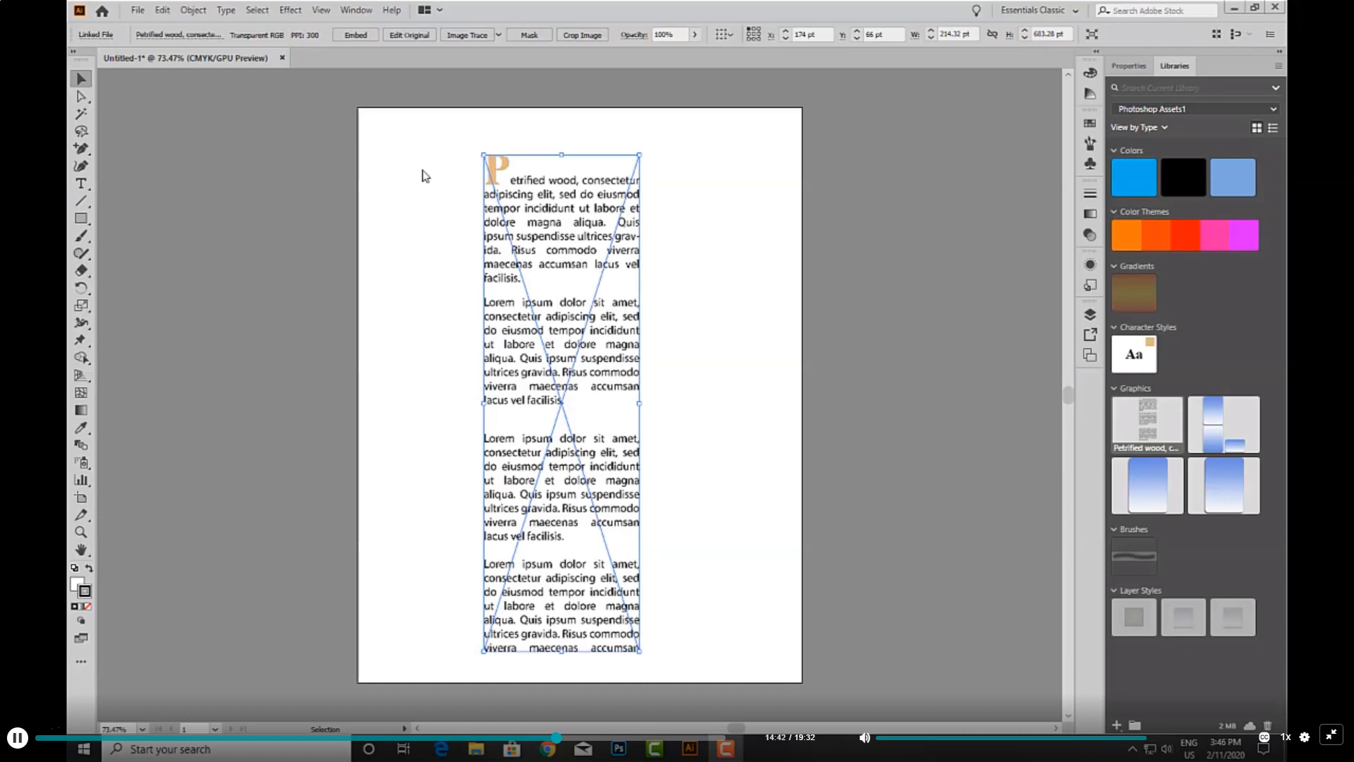
Embed the placed Petrified wood graphic with its layers converted to objects
left_click(353, 37)
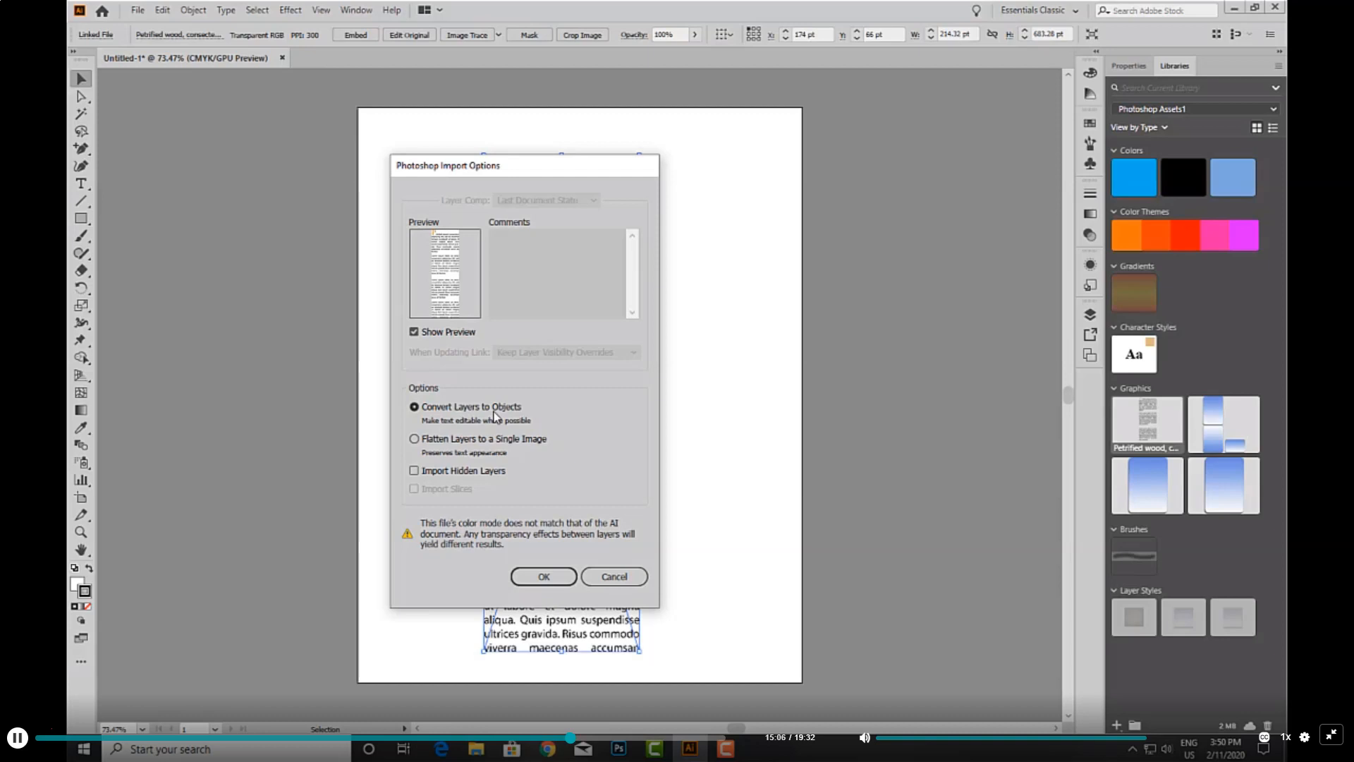
left_click(544, 577)
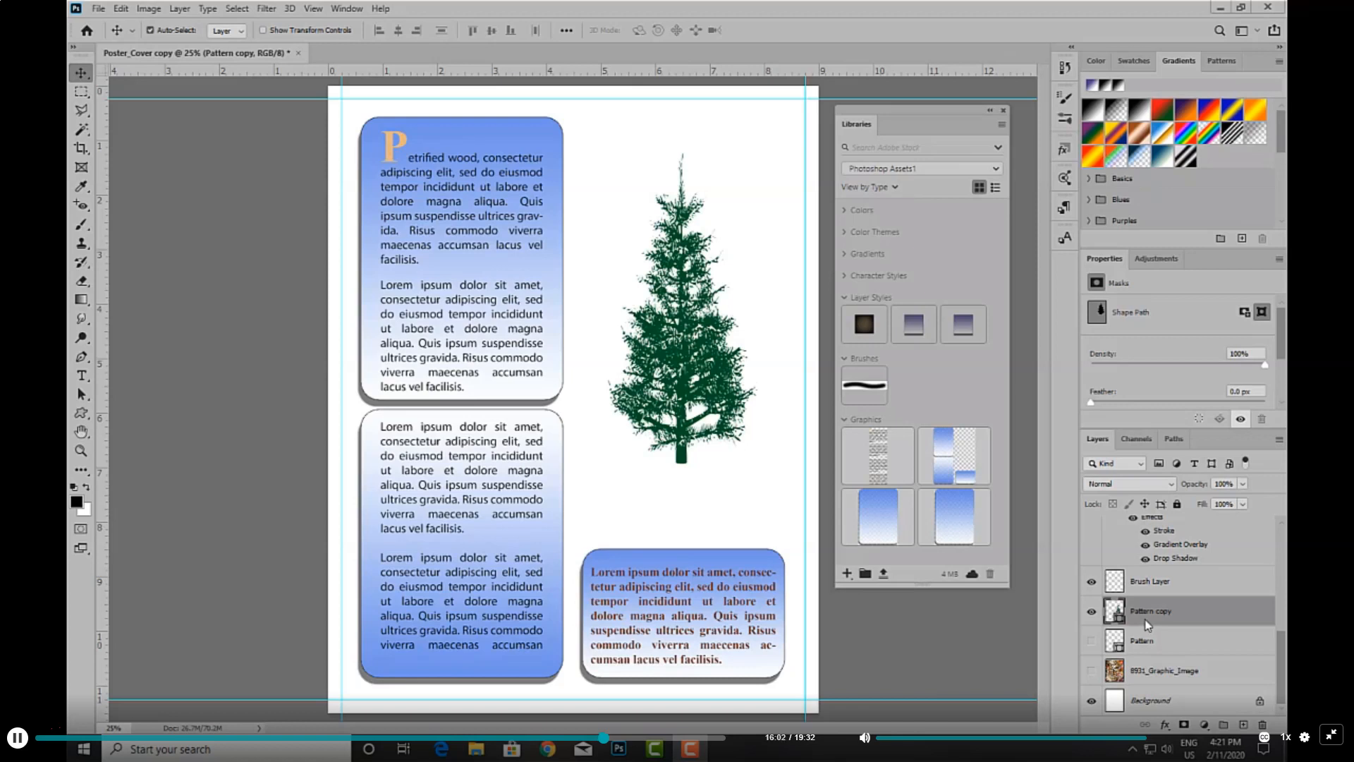
Back in Photoshop, start Create From Image for the Pattern copy tree, review the shape, color theme and gradient options, and return to patterns
left_click(846, 574)
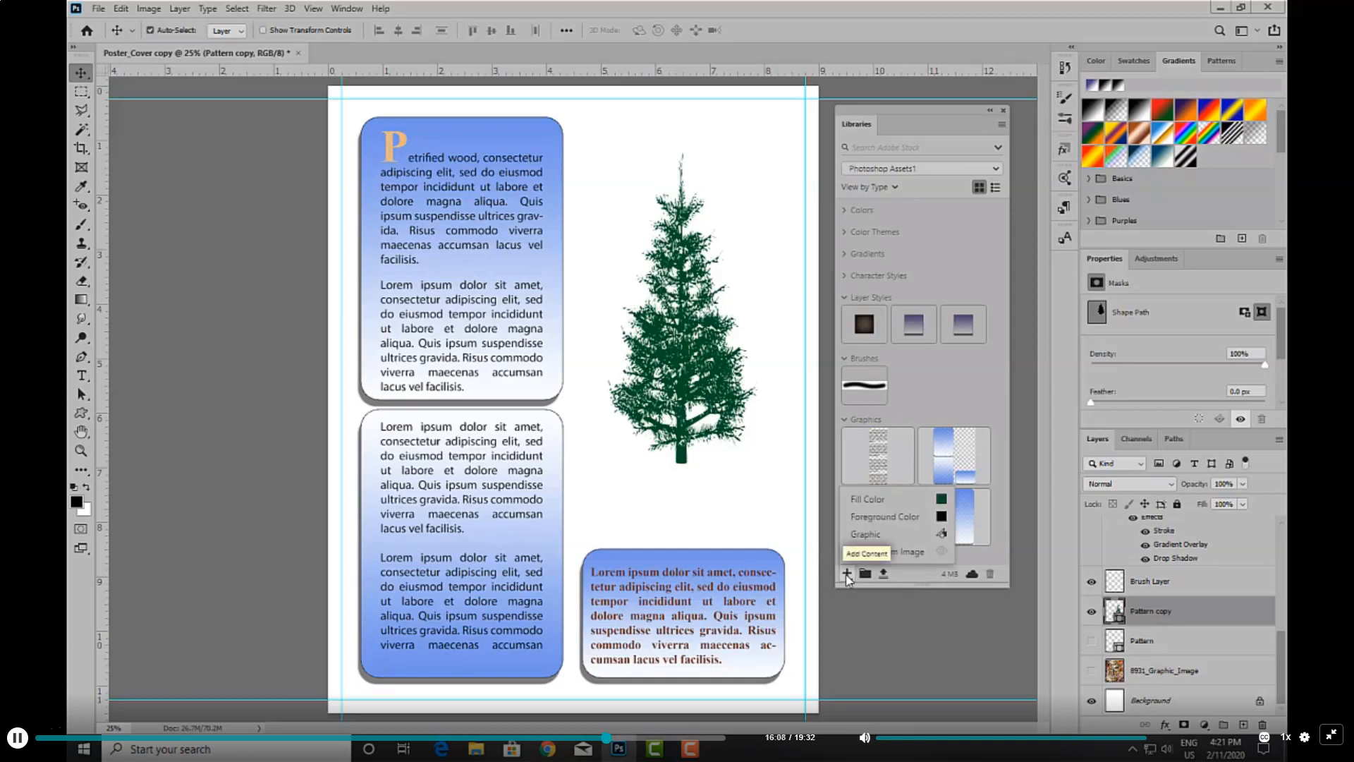
left_click(905, 554)
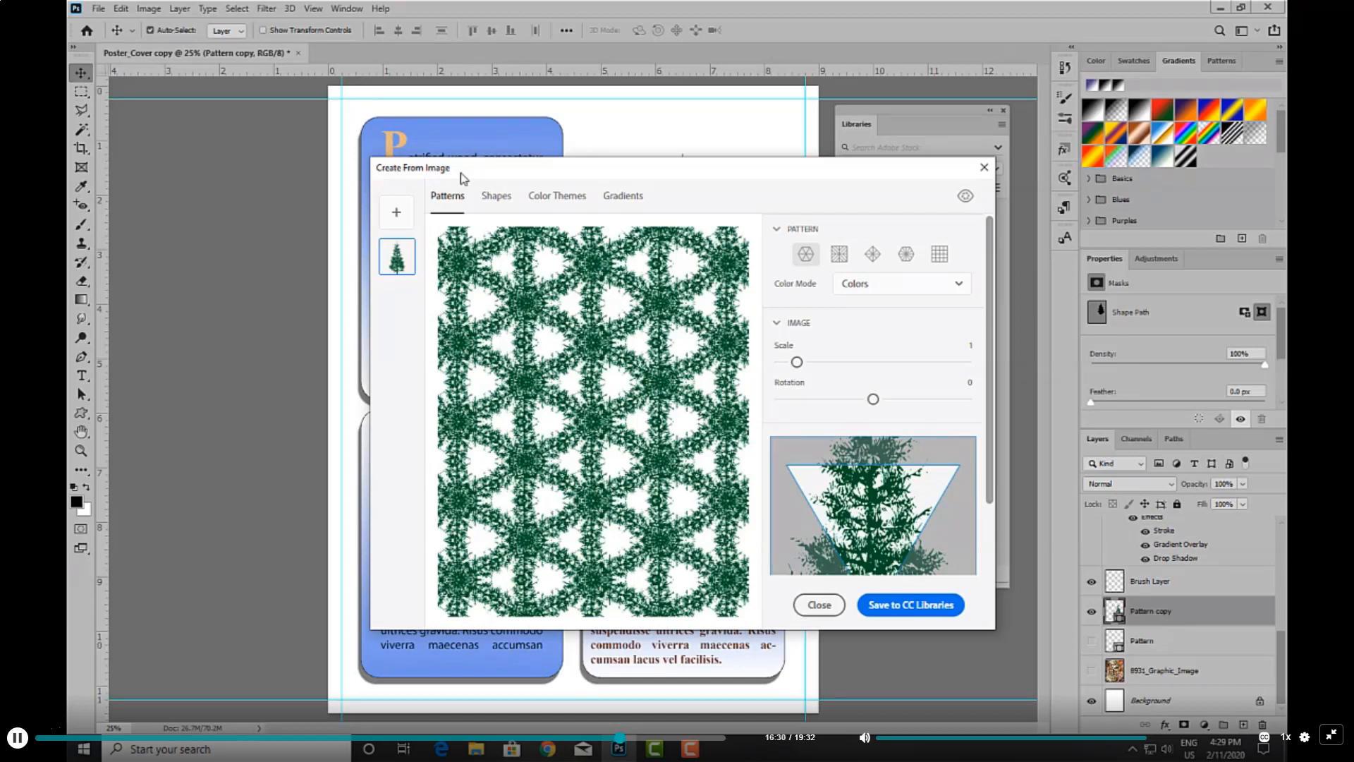
left_click(496, 197)
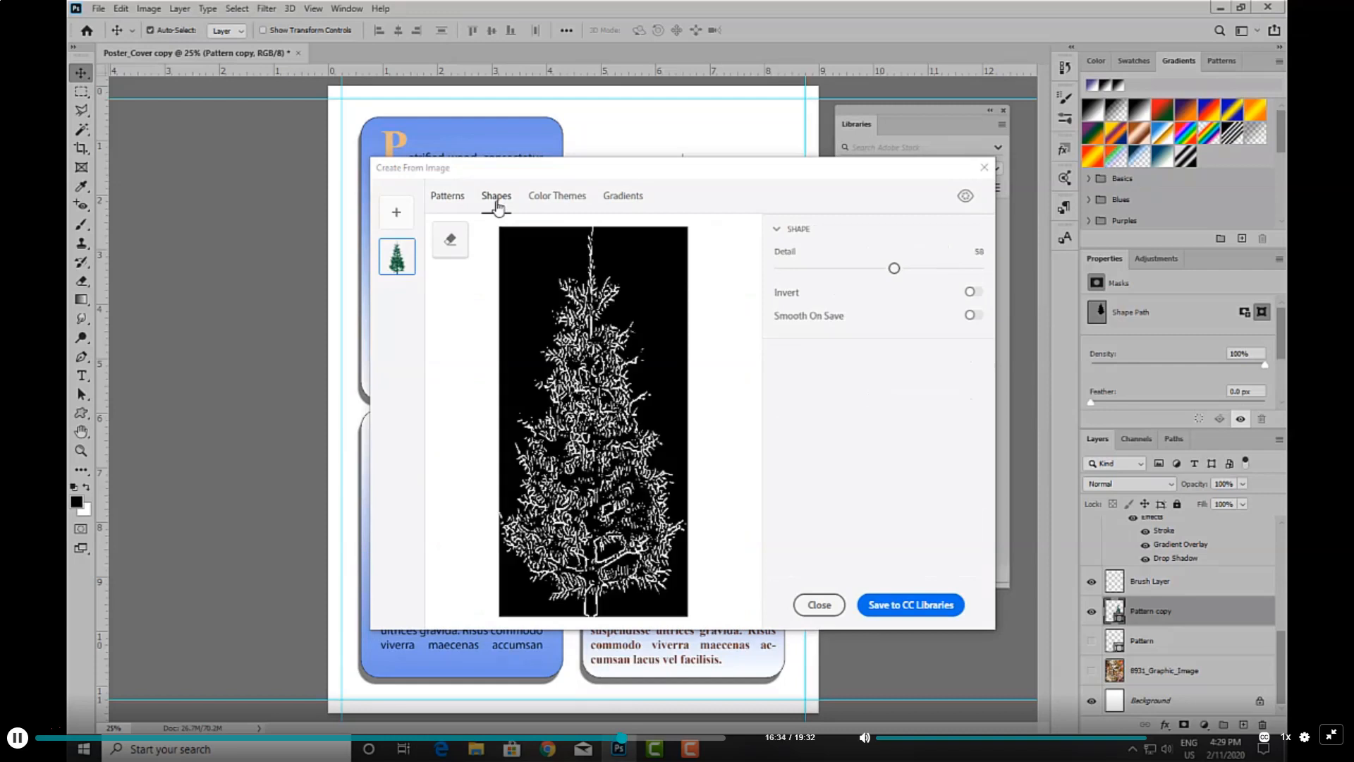
left_click(544, 201)
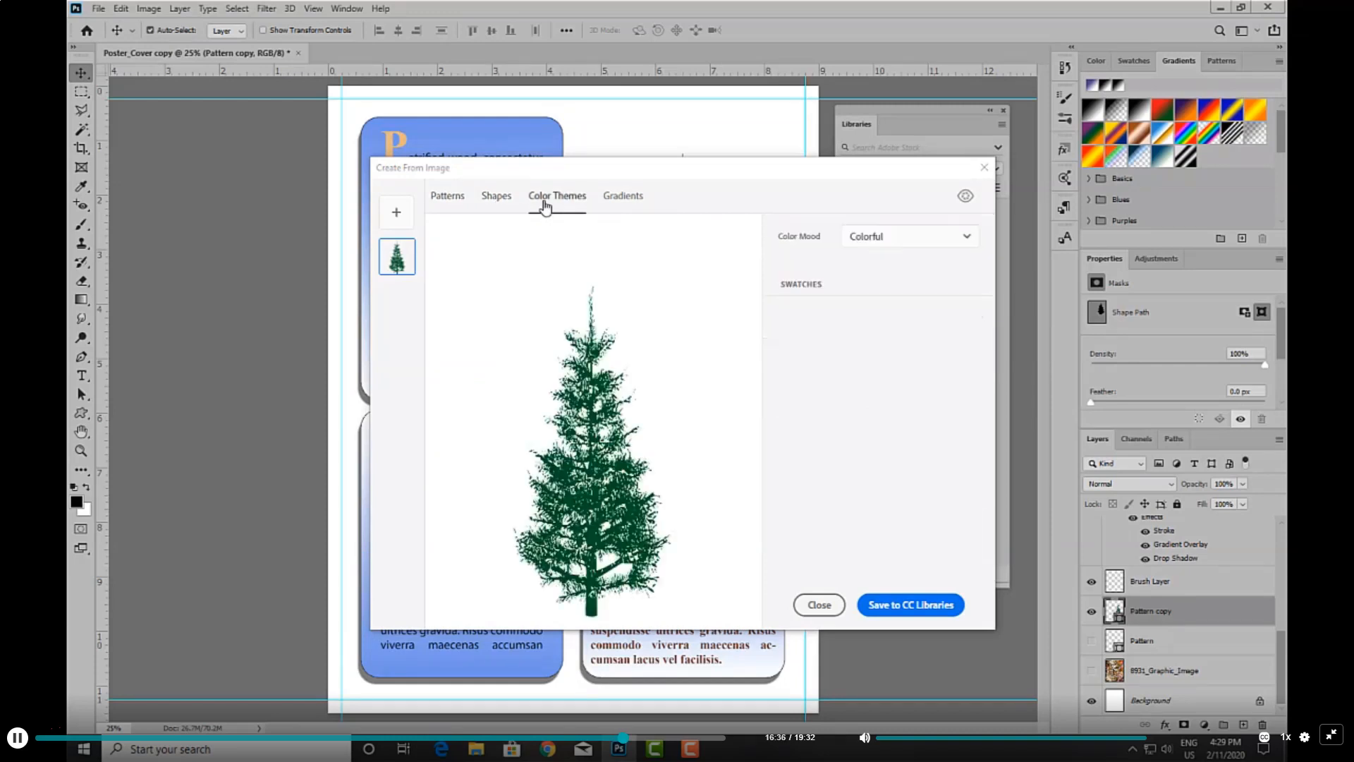
left_click(617, 200)
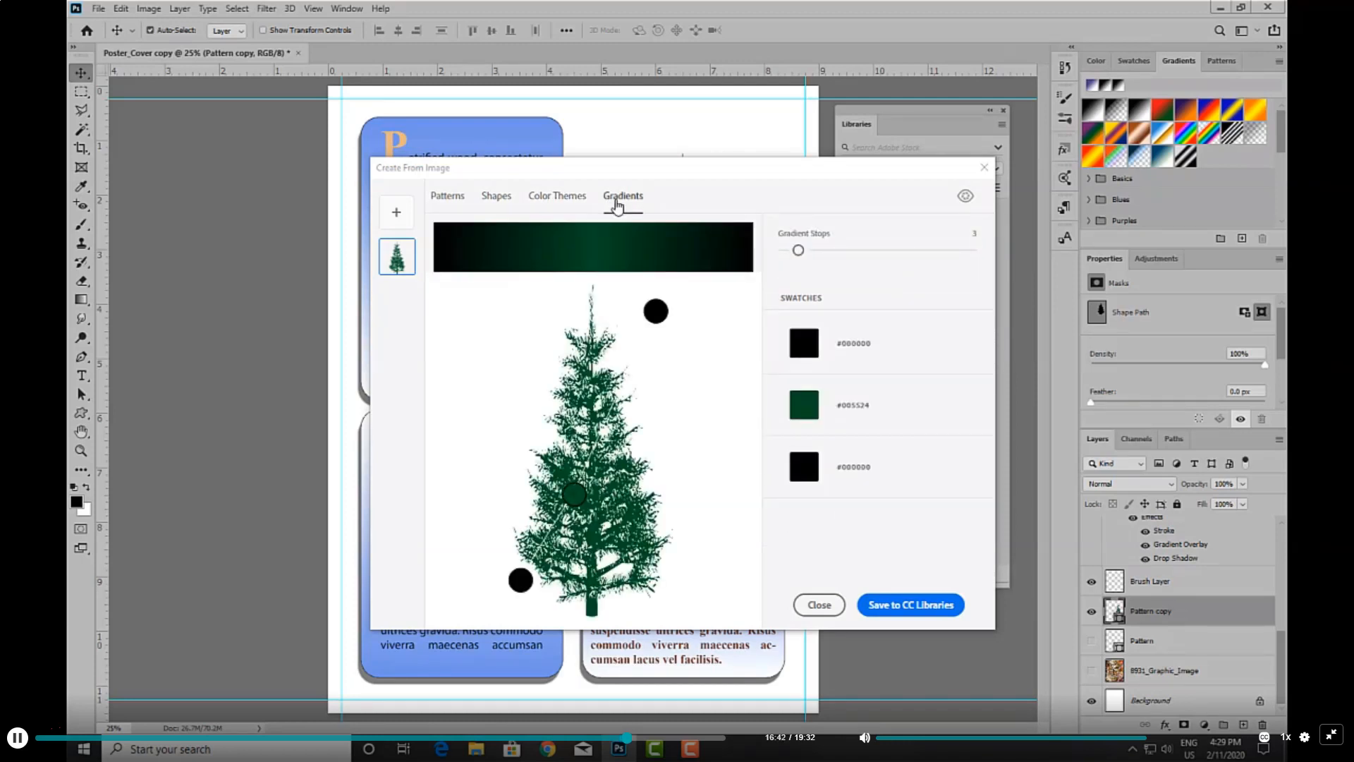
left_click(453, 200)
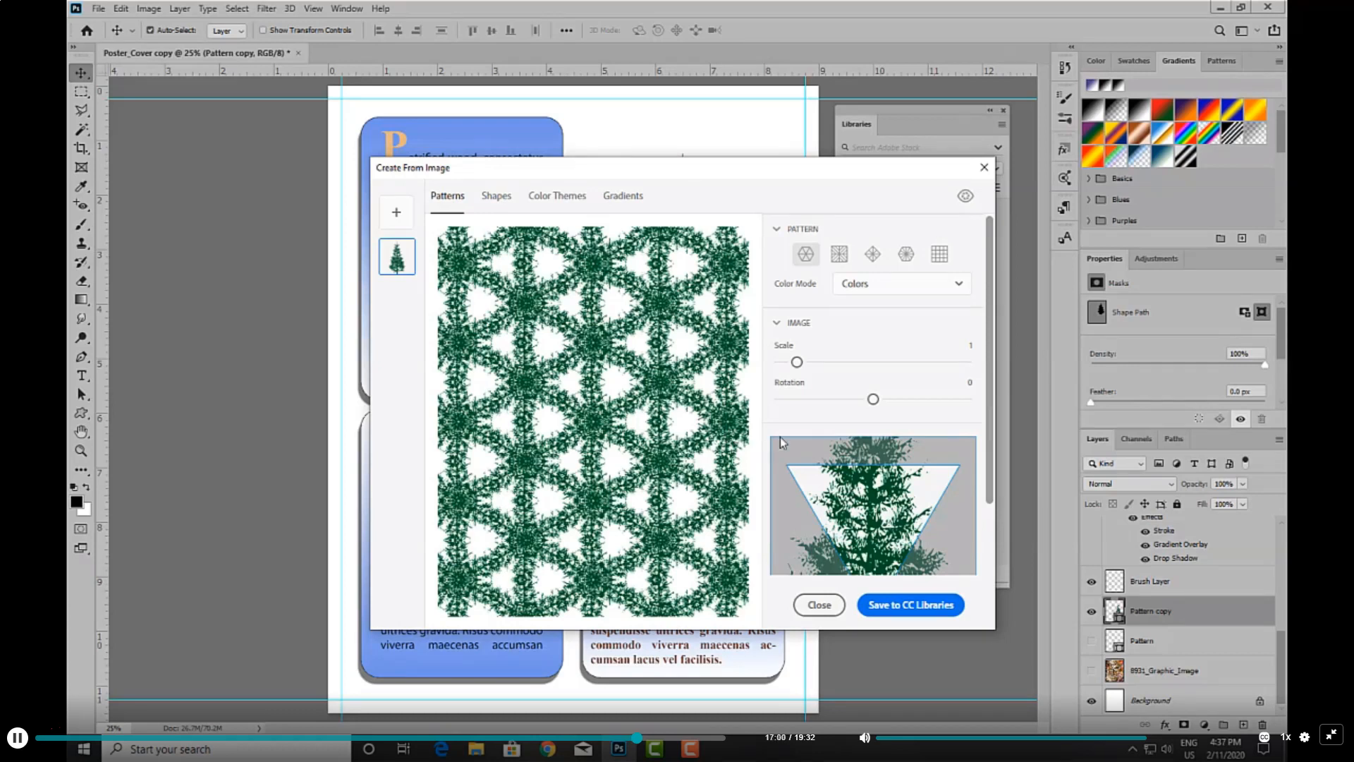
Save a tree pattern to the library using the first tiling type, the Colors mode, scale 1 and rotation 13, and close the dialog
left_click(839, 254)
left_click(806, 256)
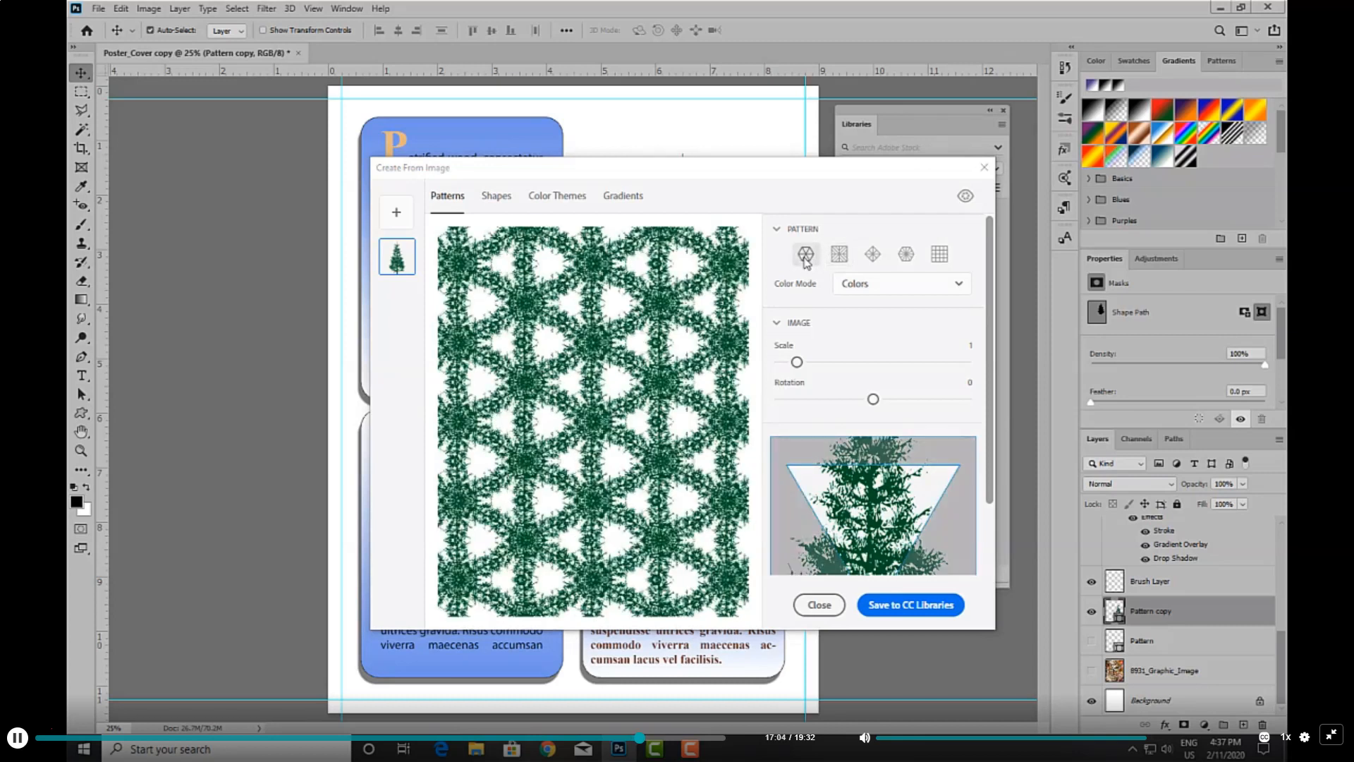
left_click(895, 289)
left_click(895, 294)
left_click_drag(872, 399, 880, 401)
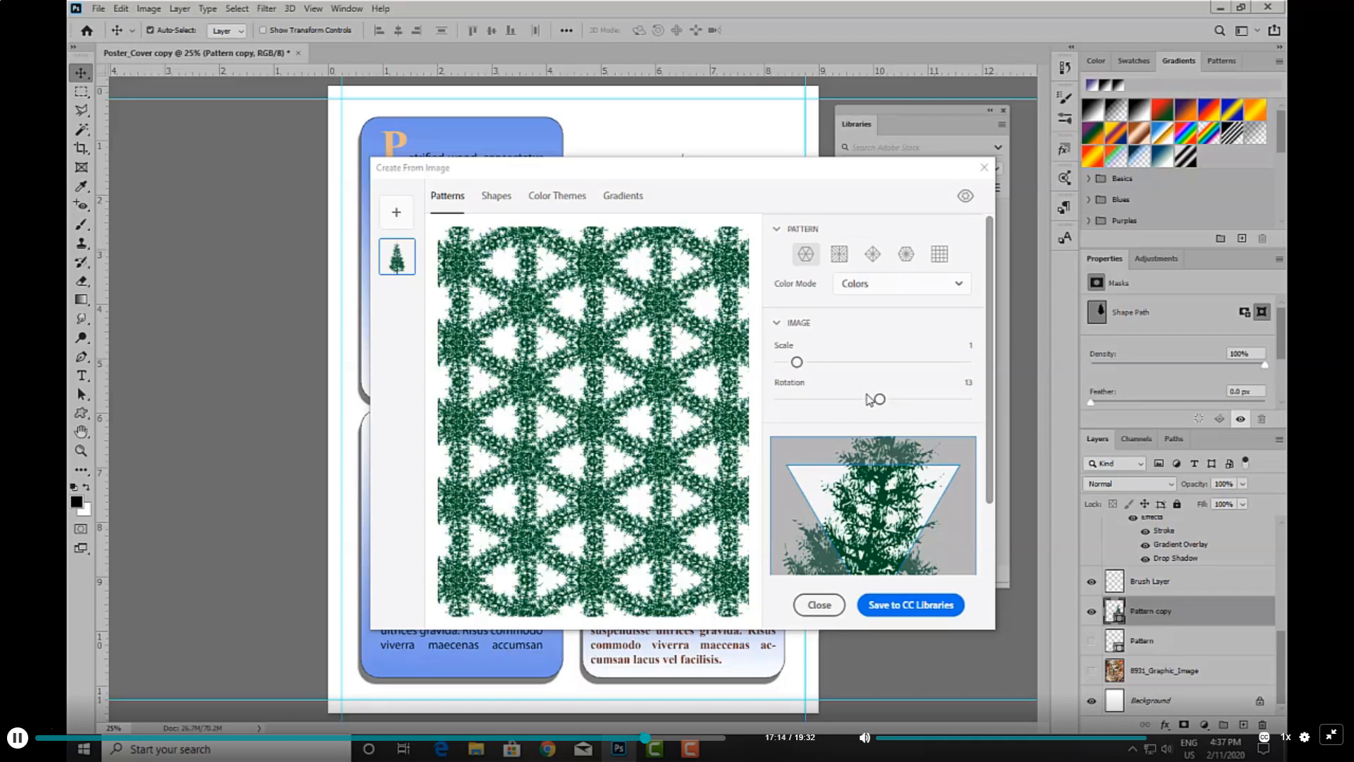
left_click(878, 610)
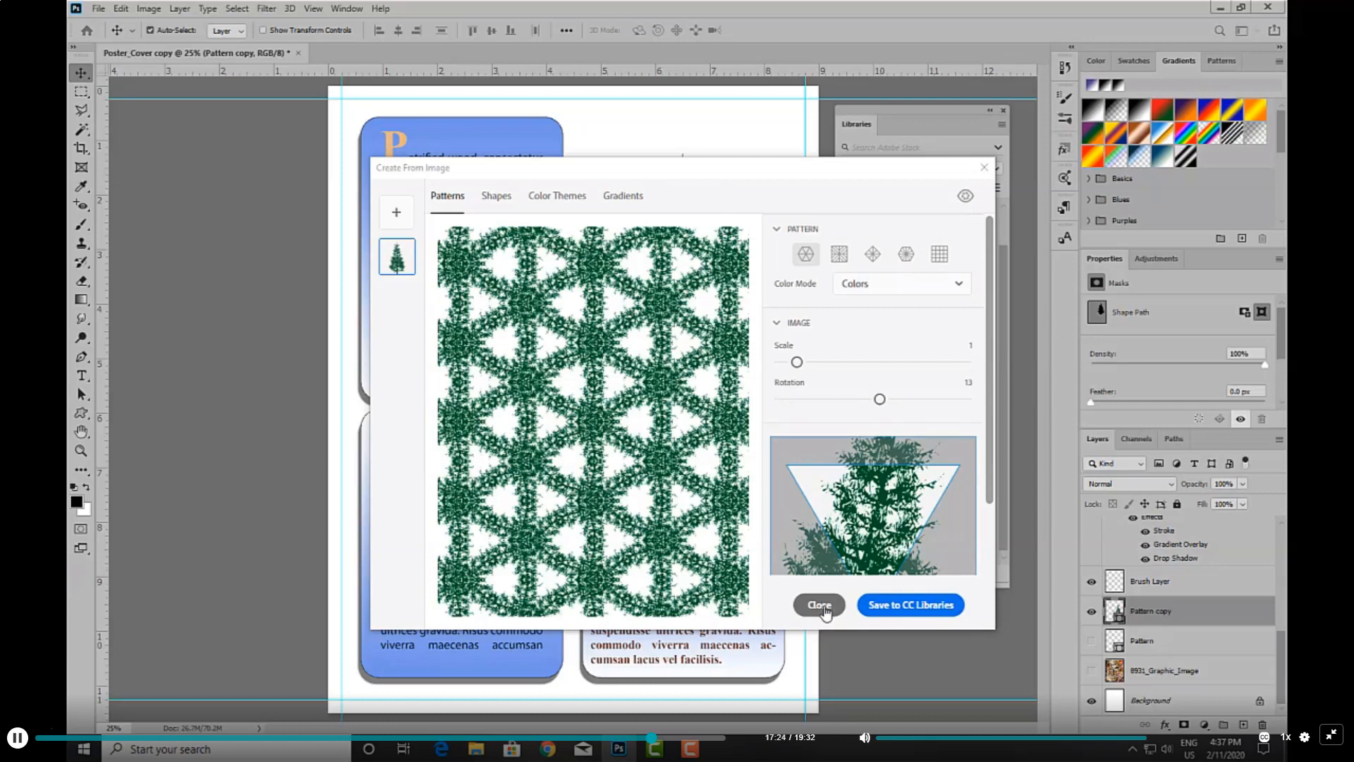
left_click(821, 605)
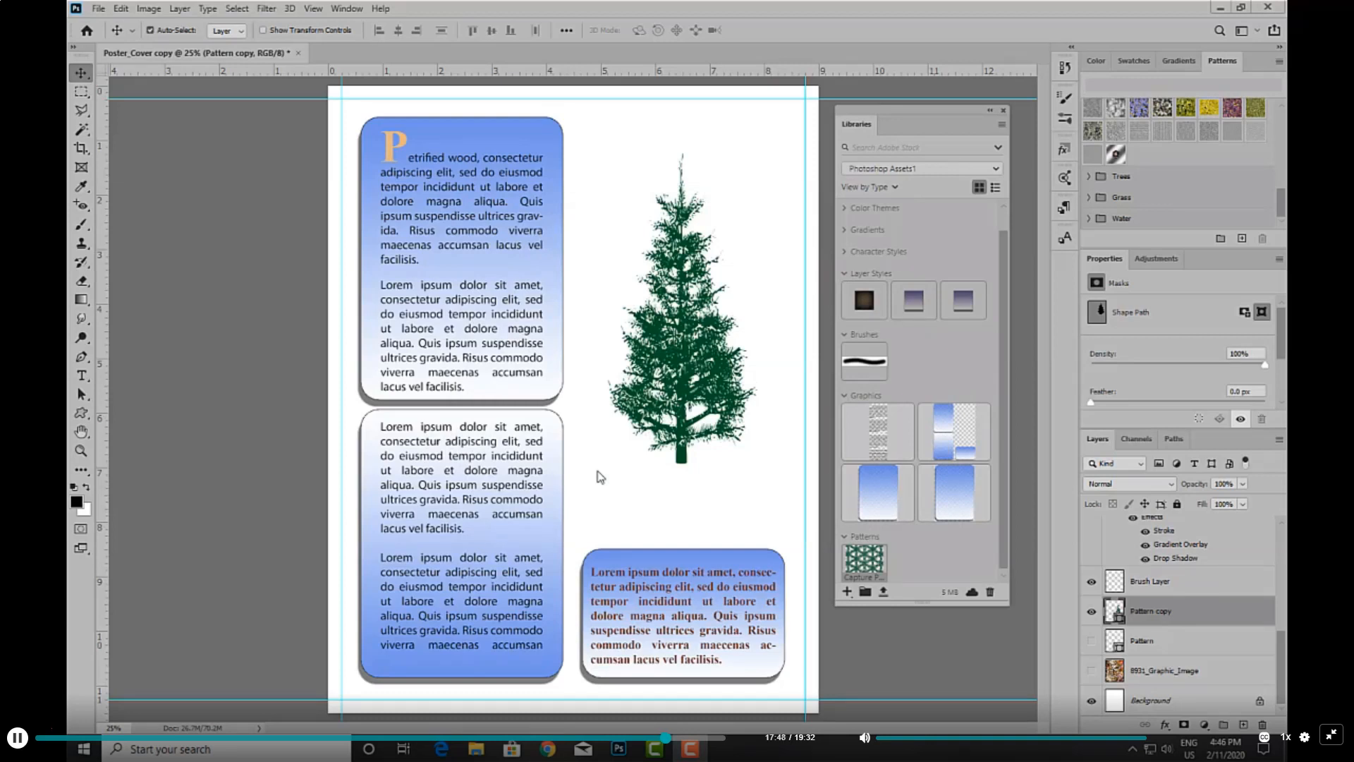
Create a new library from the document, including its character styles, colors, layer styles and gradients
left_click(883, 592)
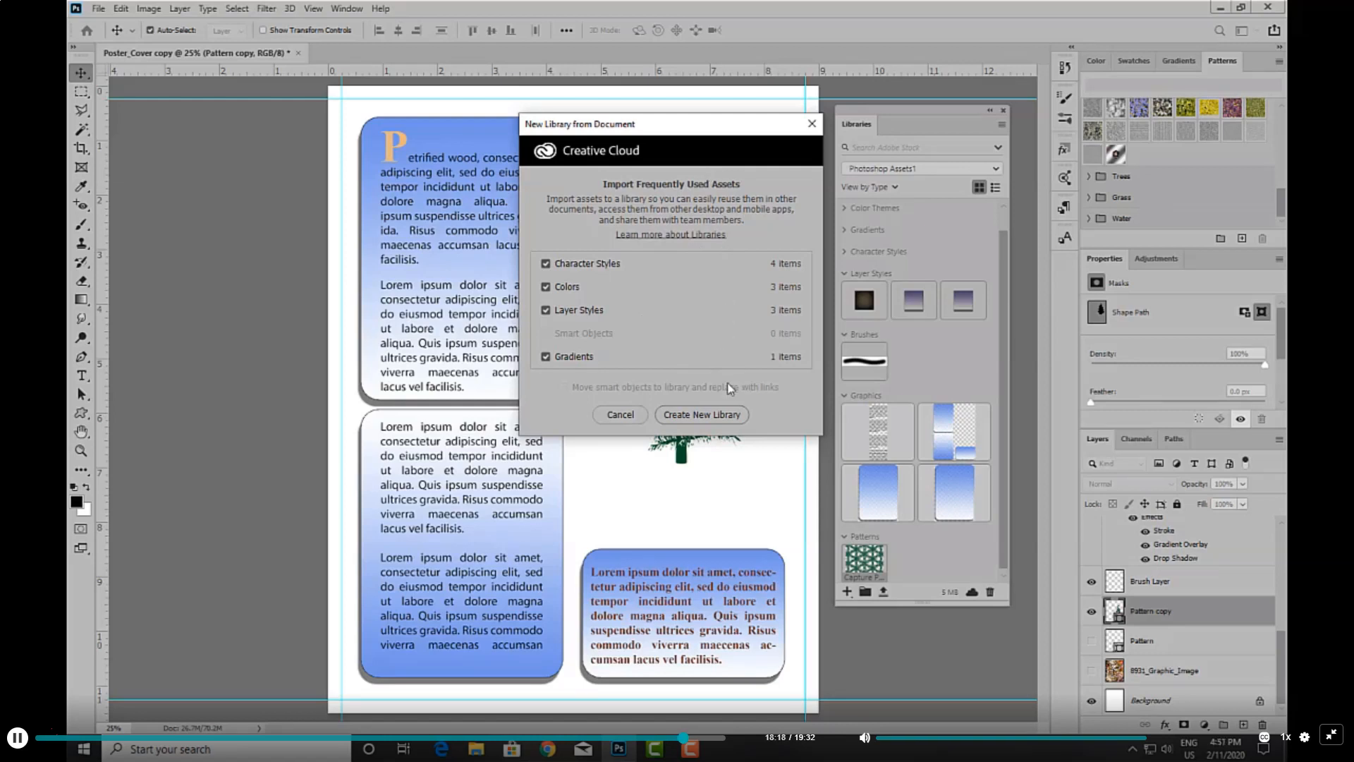
left_click(710, 422)
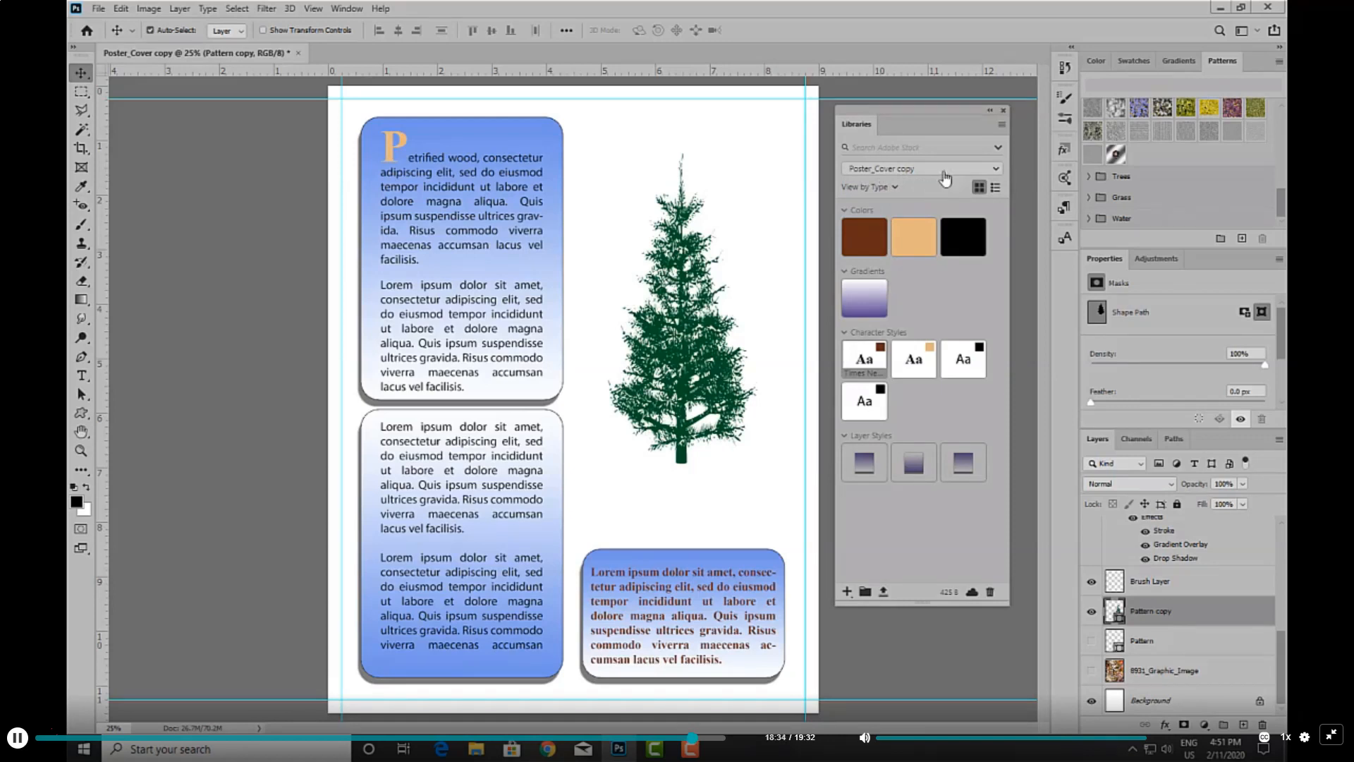
Rename the new document library as Poster_Cover2
left_click(1001, 126)
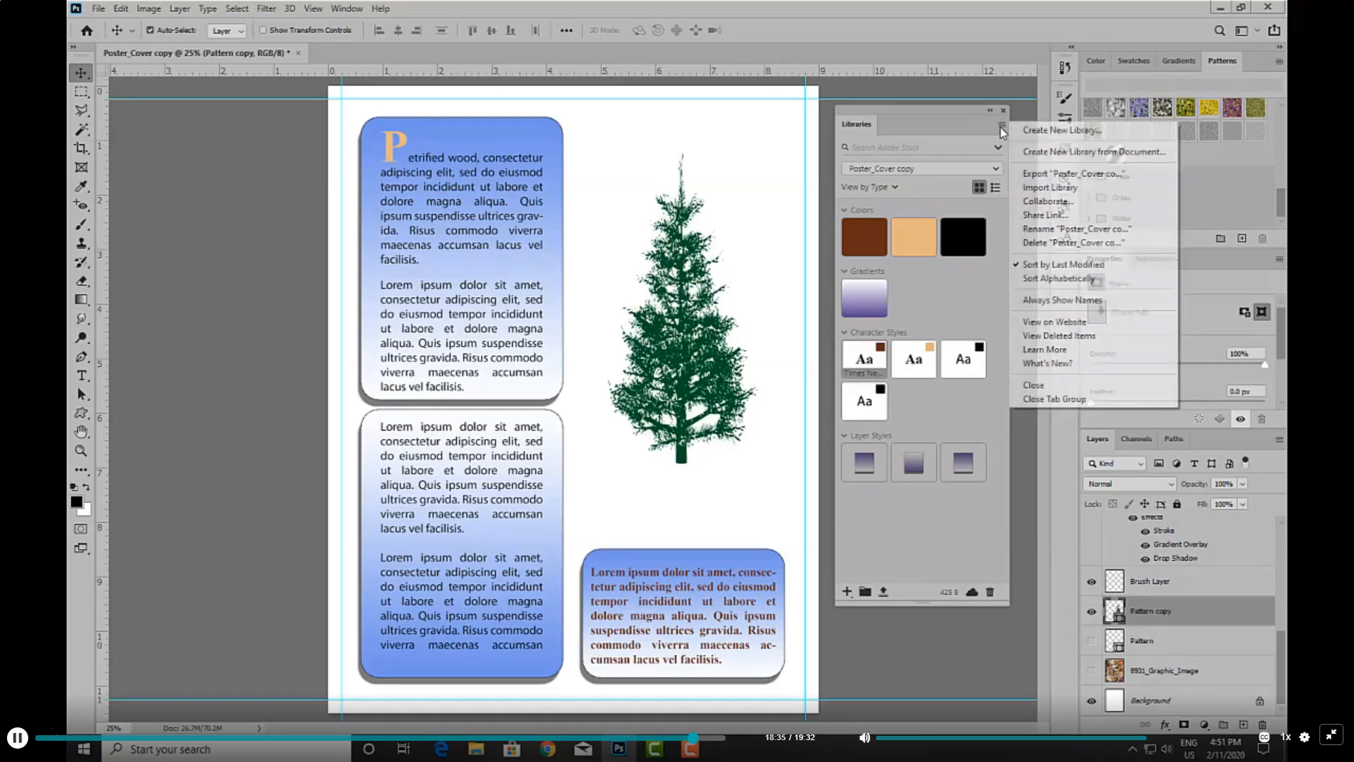
left_click(1031, 229)
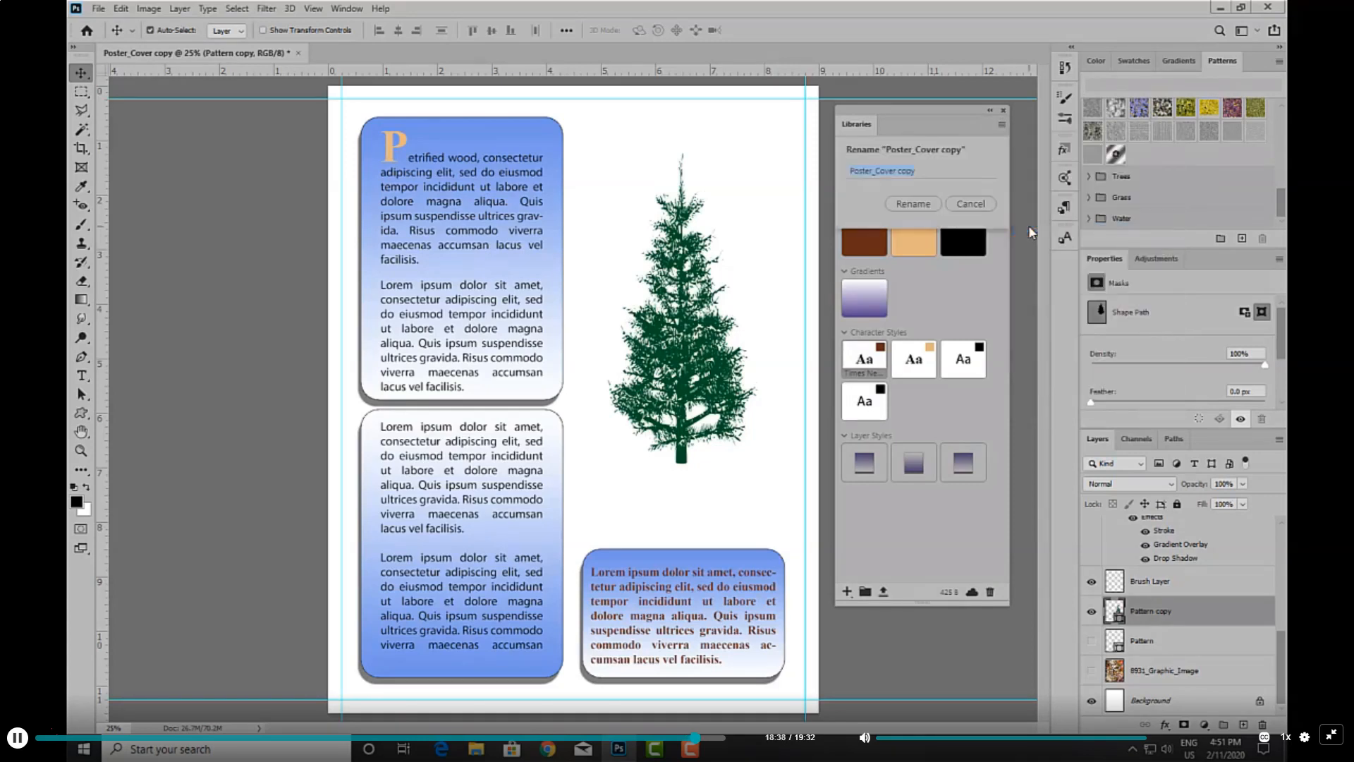
left_click(901, 171)
left_click_drag(901, 170, 920, 170)
type("2")
left_click(909, 206)
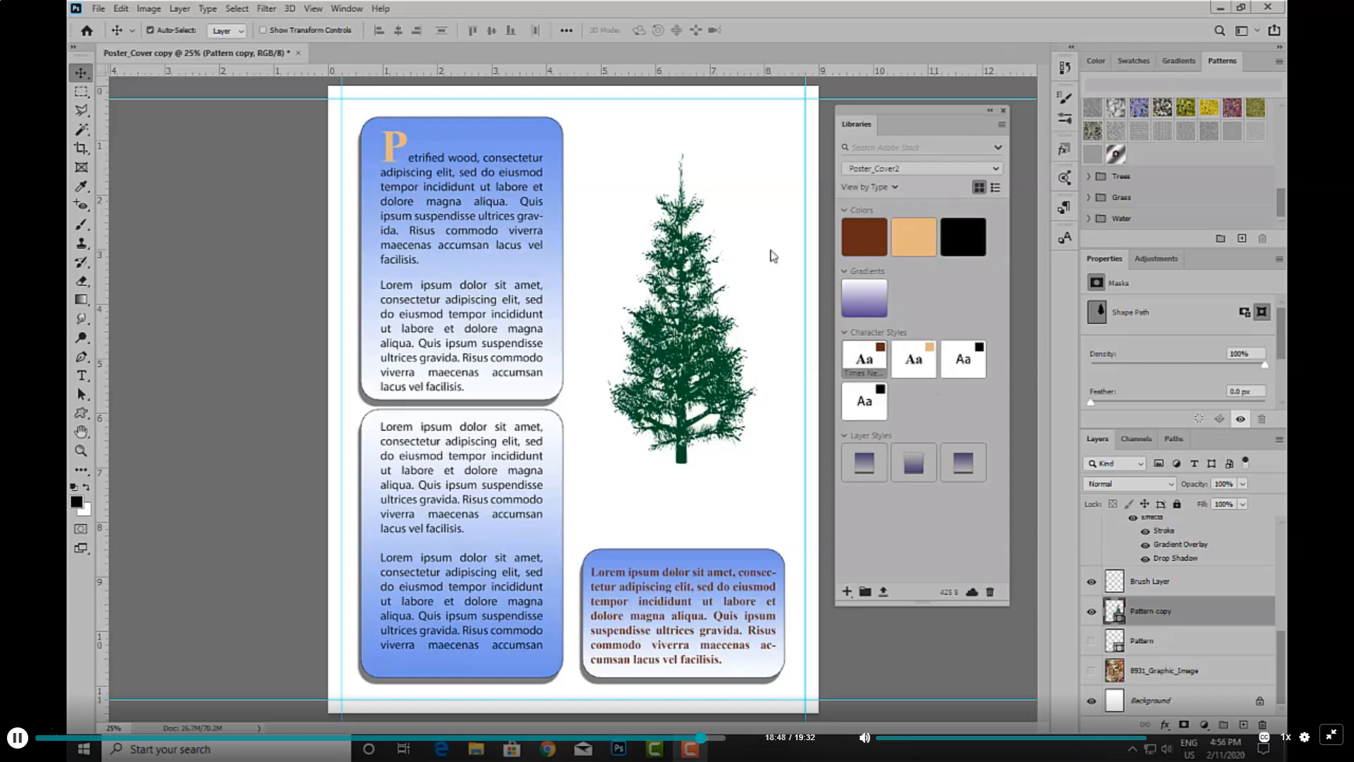
View the library by group, auto-generate groups for its elements, and return to viewing by type
left_click(866, 188)
left_click(870, 231)
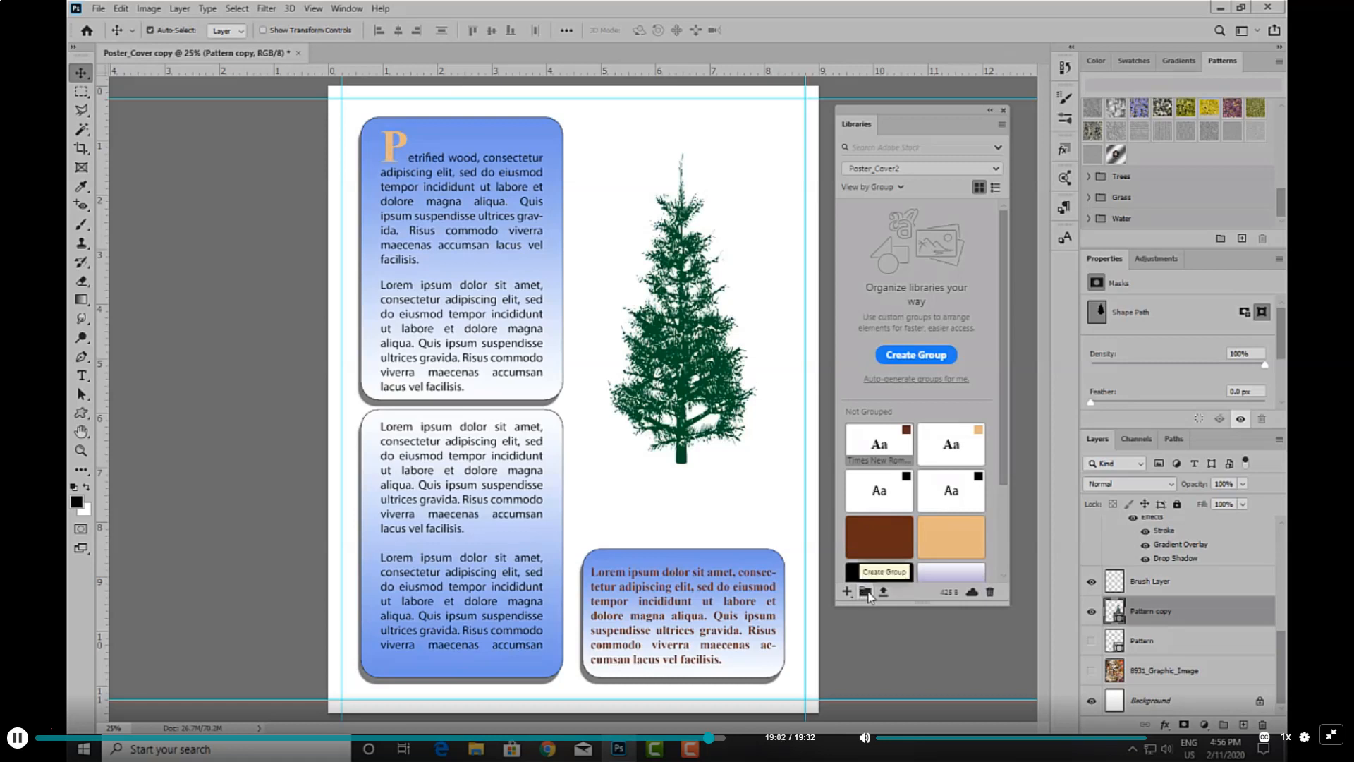
left_click(912, 379)
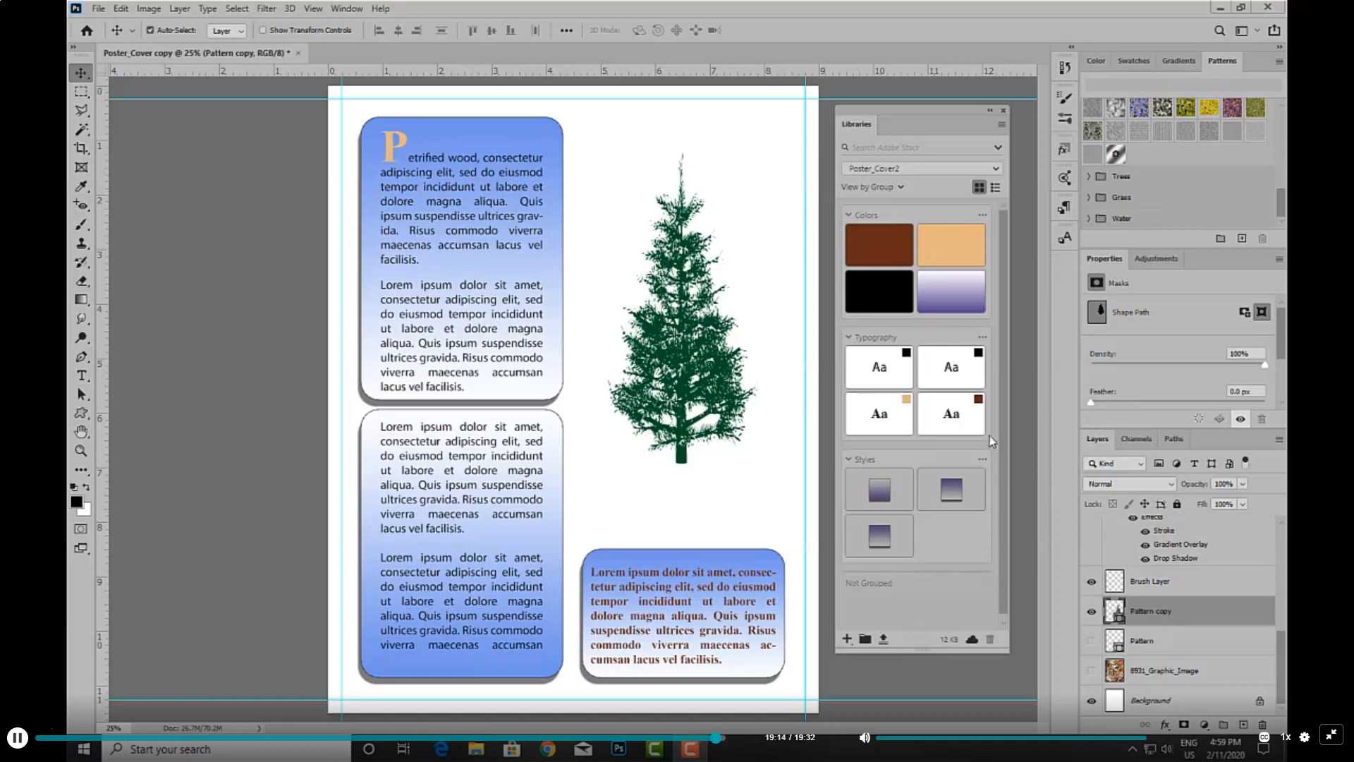
left_click(898, 188)
left_click(885, 207)
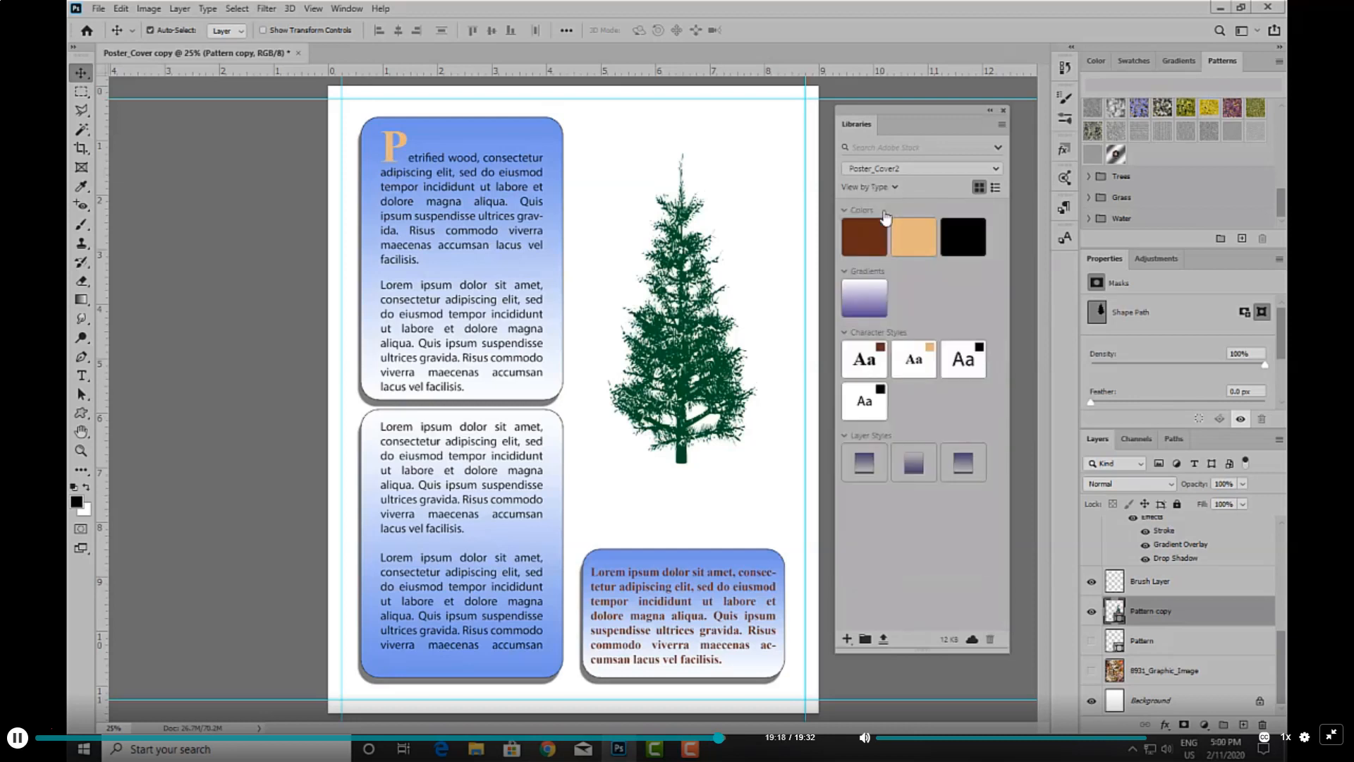